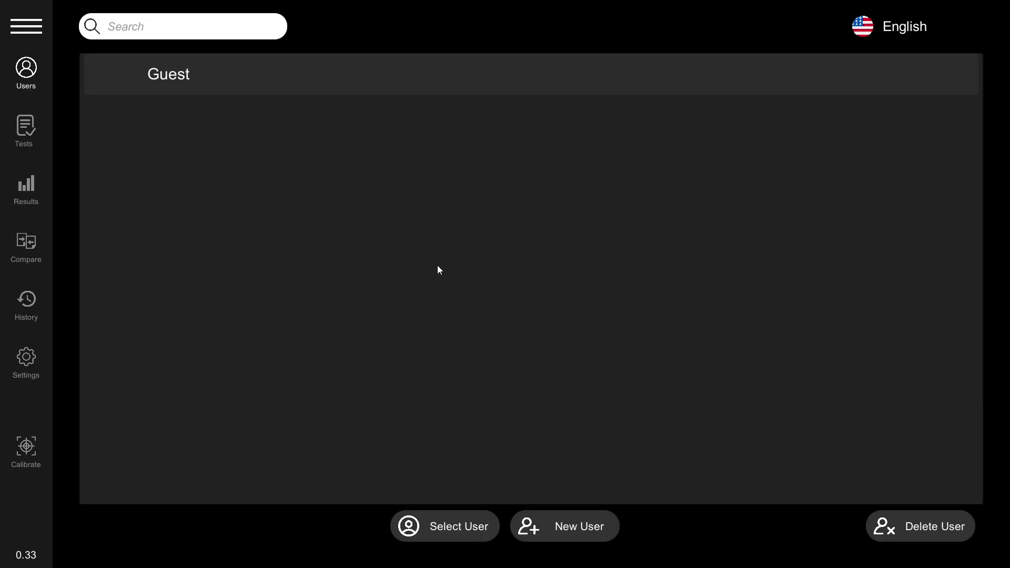
Step: Add and save a new user named 'Sample'
click(577, 532)
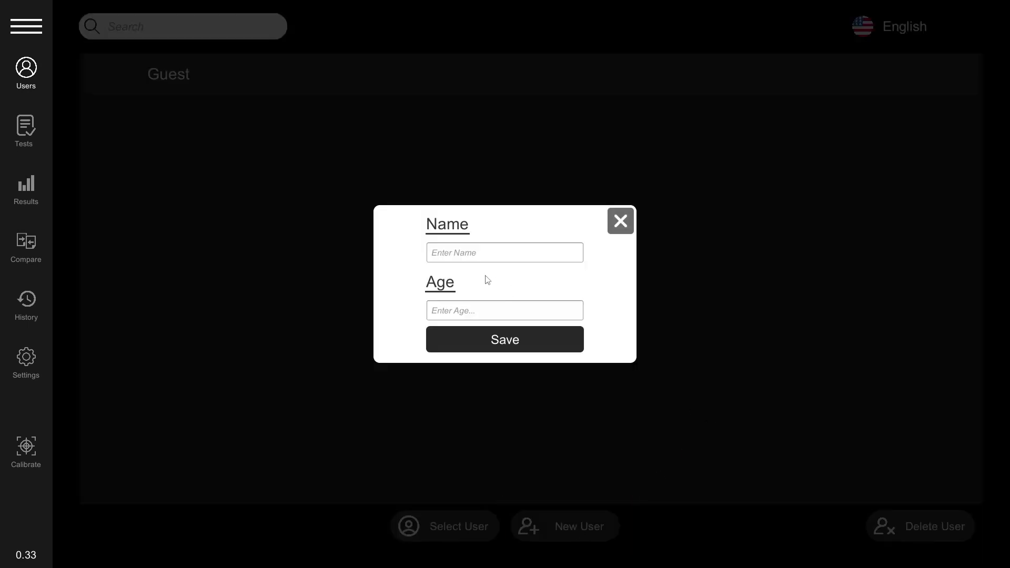
click(506, 253)
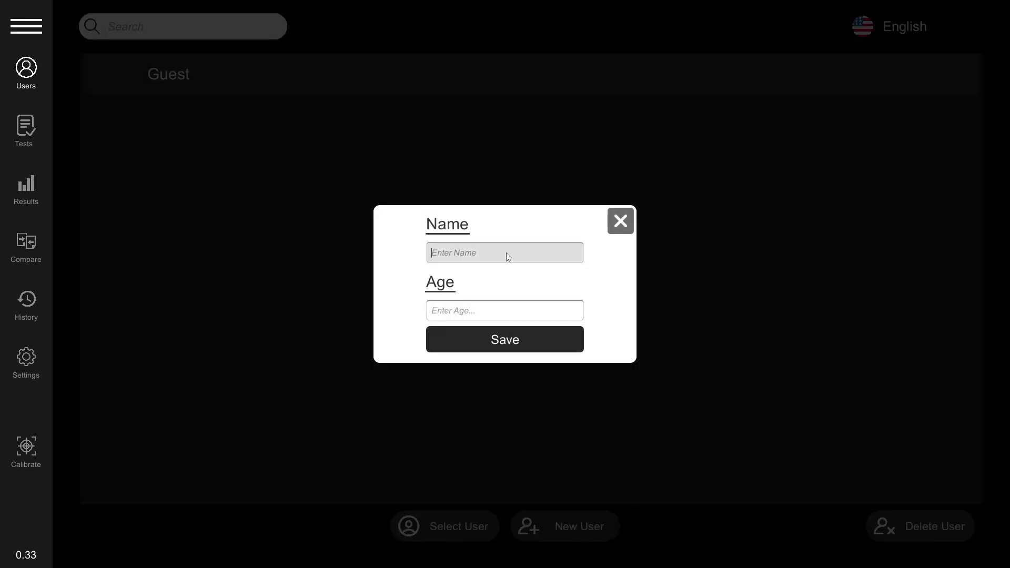
text(Sample)
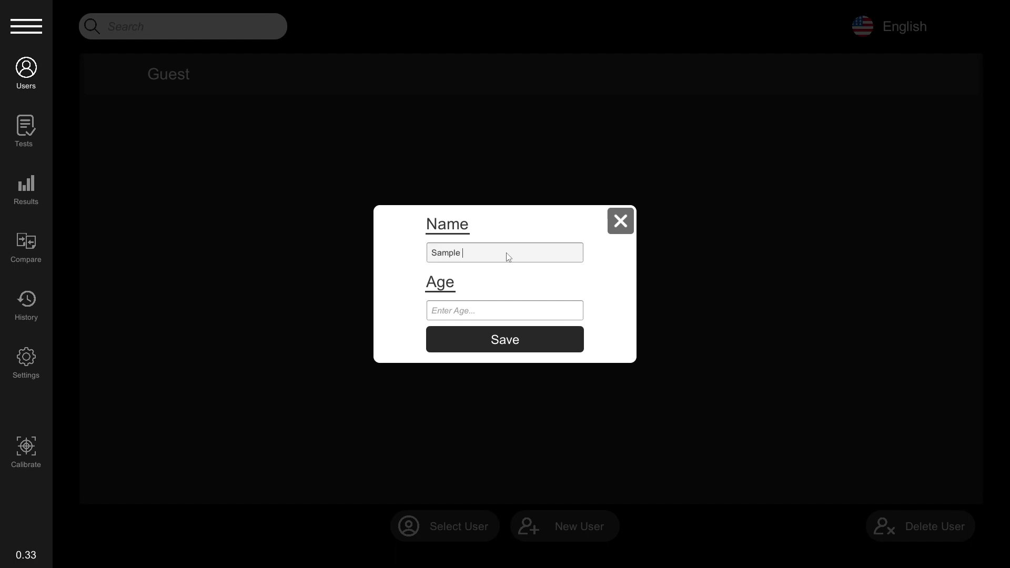
key(Tab)
key(Return)
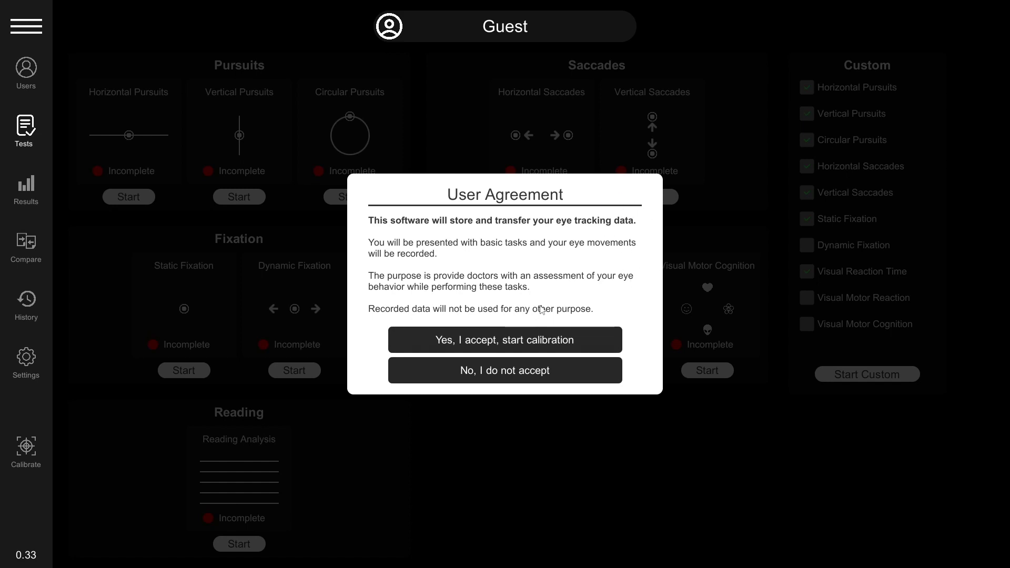
Step: Accept the user agreement, select the IS5_Large_Eyetracker_5L tracker and start calibrating it
click(563, 340)
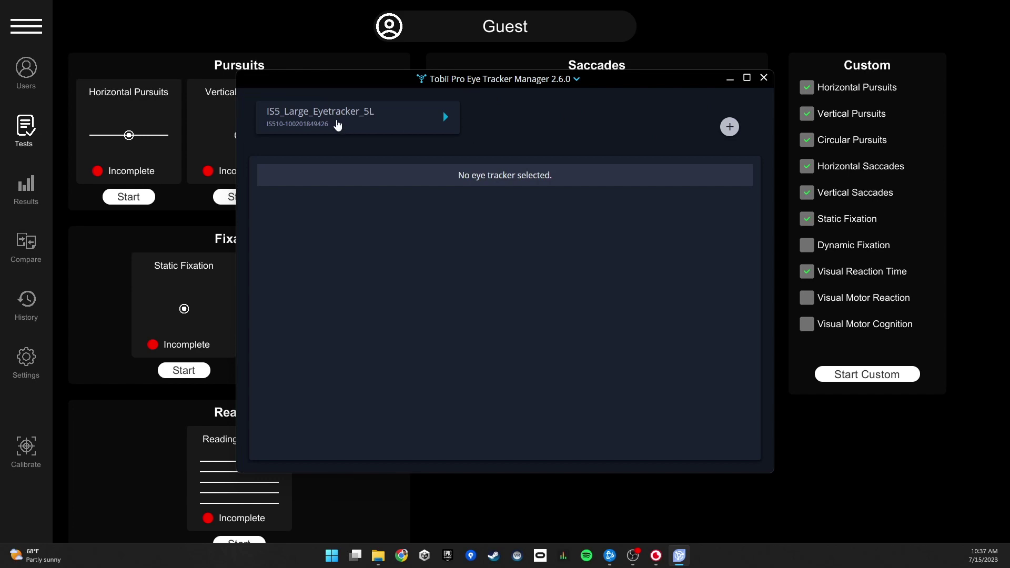
click(338, 125)
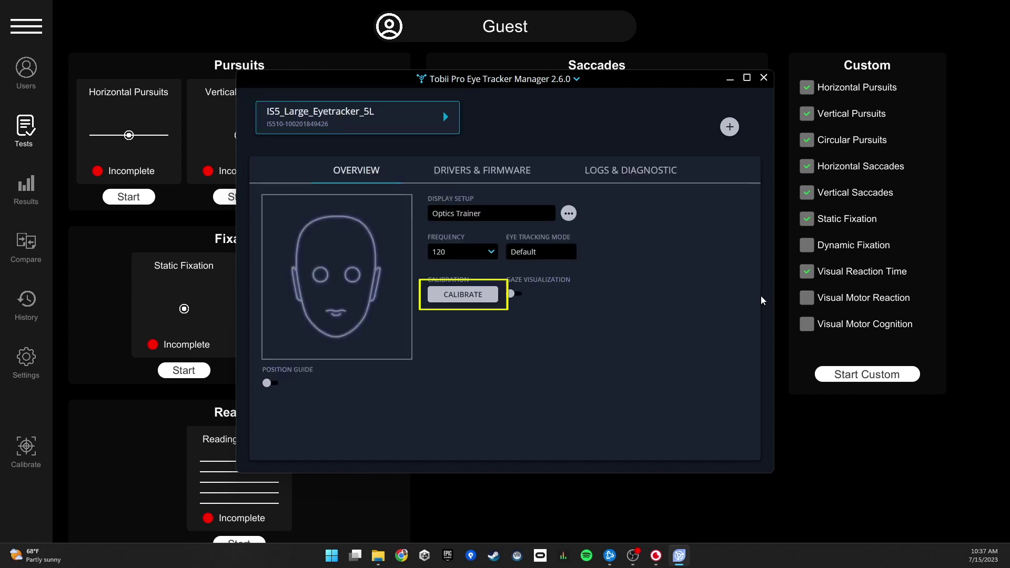
click(468, 303)
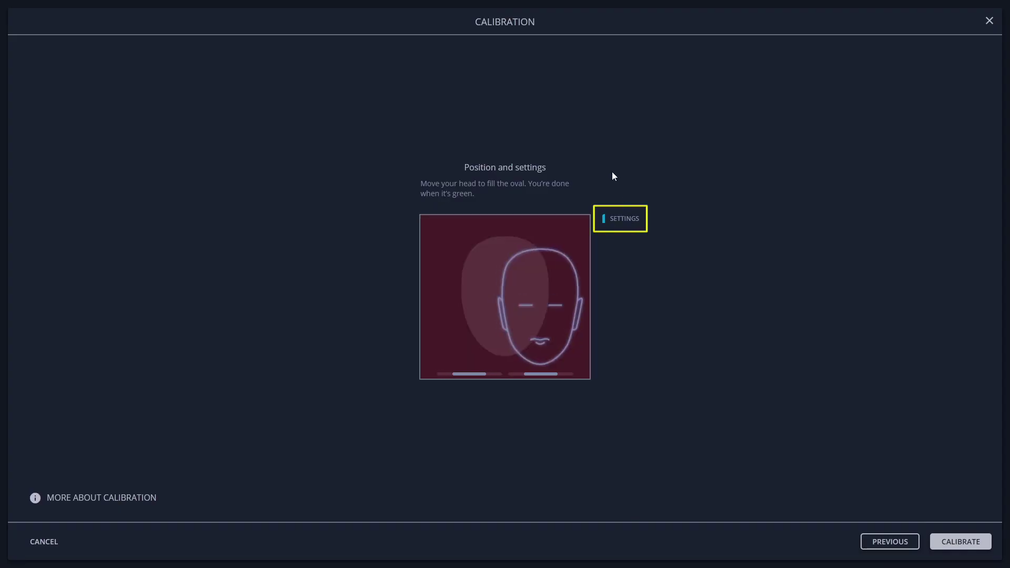
Step: In calibration settings, try the 2- and 6-point options, then settle on 8 calibration points
click(638, 216)
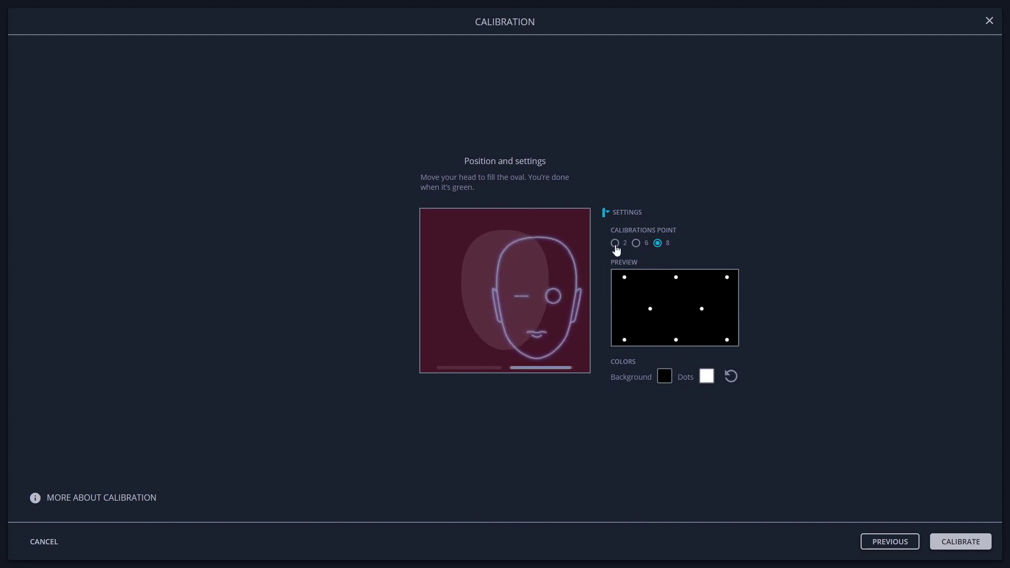
click(615, 244)
click(637, 244)
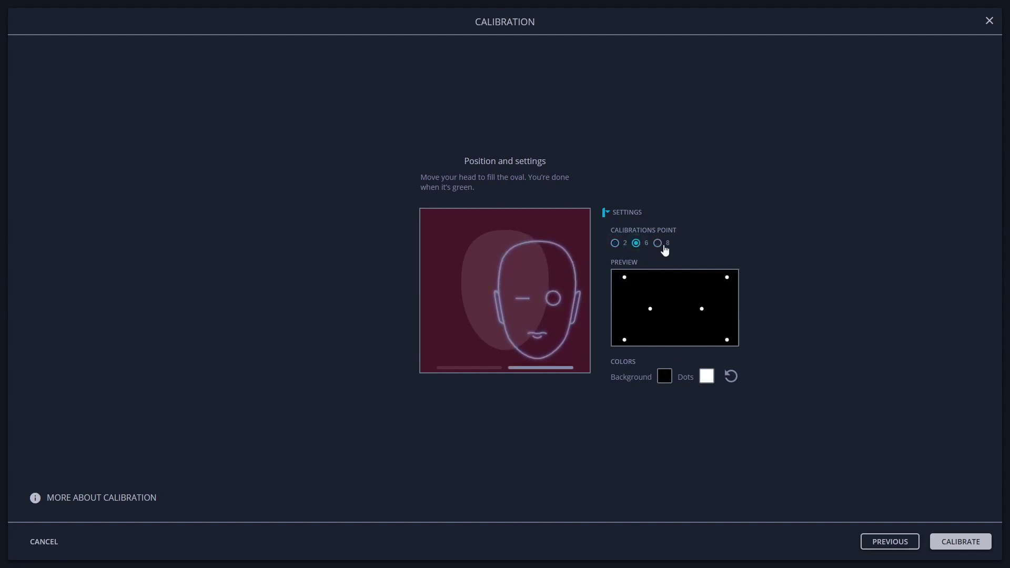
click(658, 244)
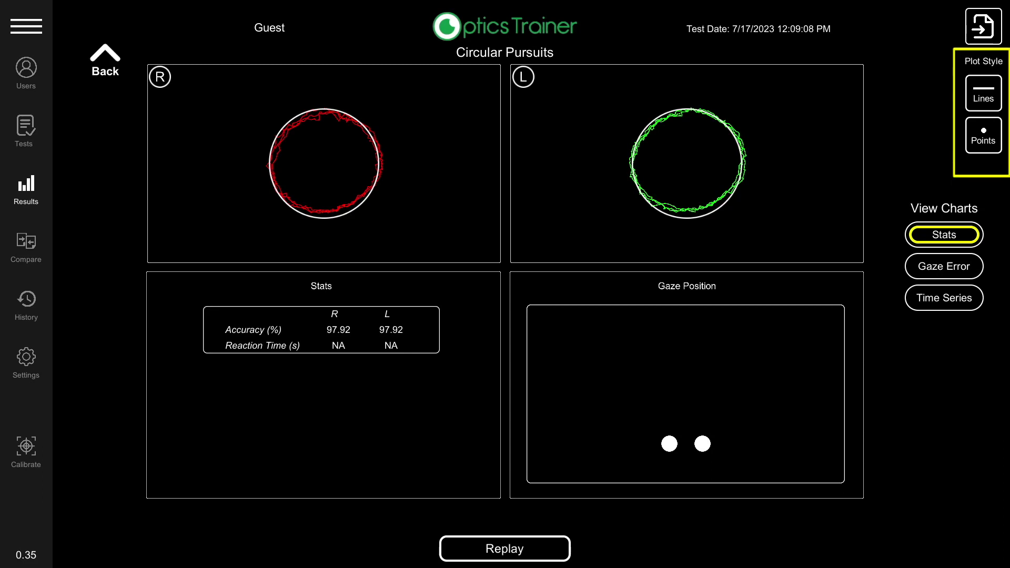
click(983, 138)
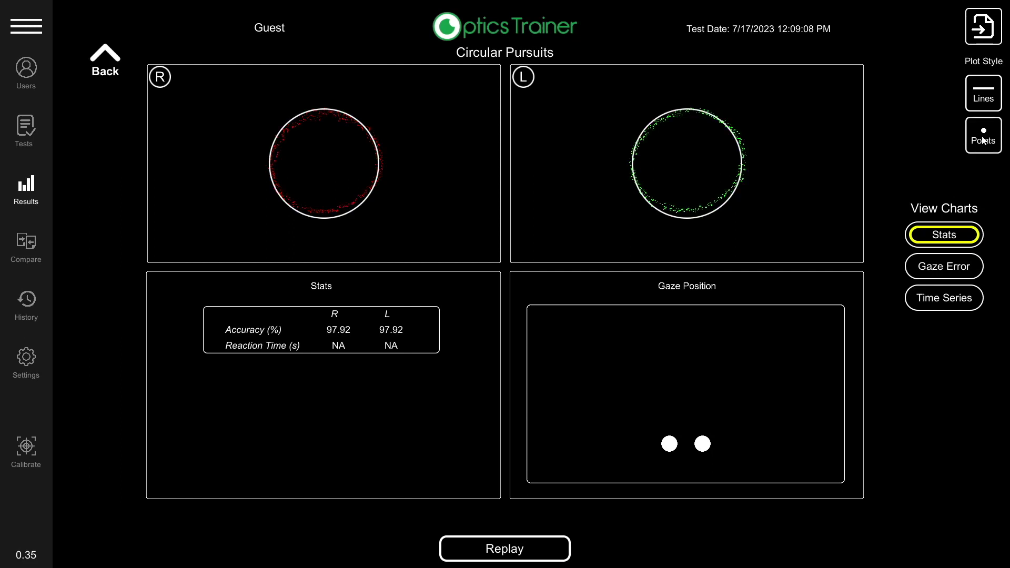
click(984, 93)
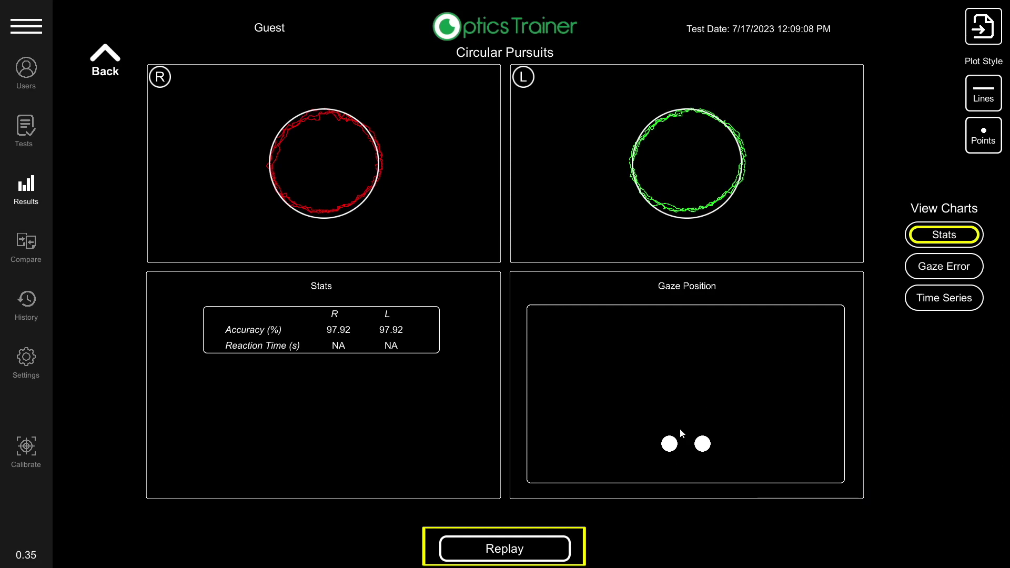
click(531, 548)
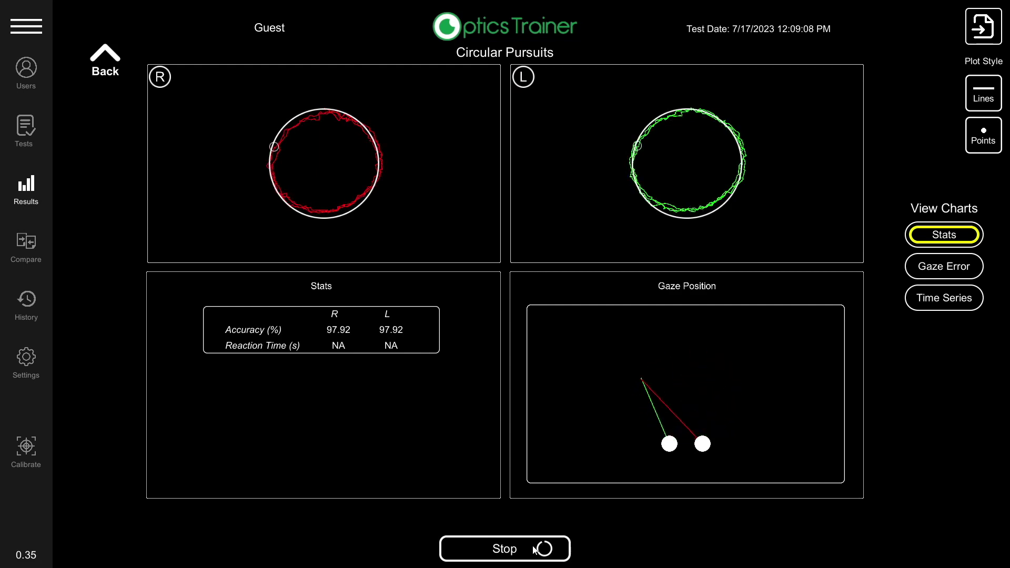
Step: Switch the View Charts display to Gaze Error plots for both eyes
click(940, 268)
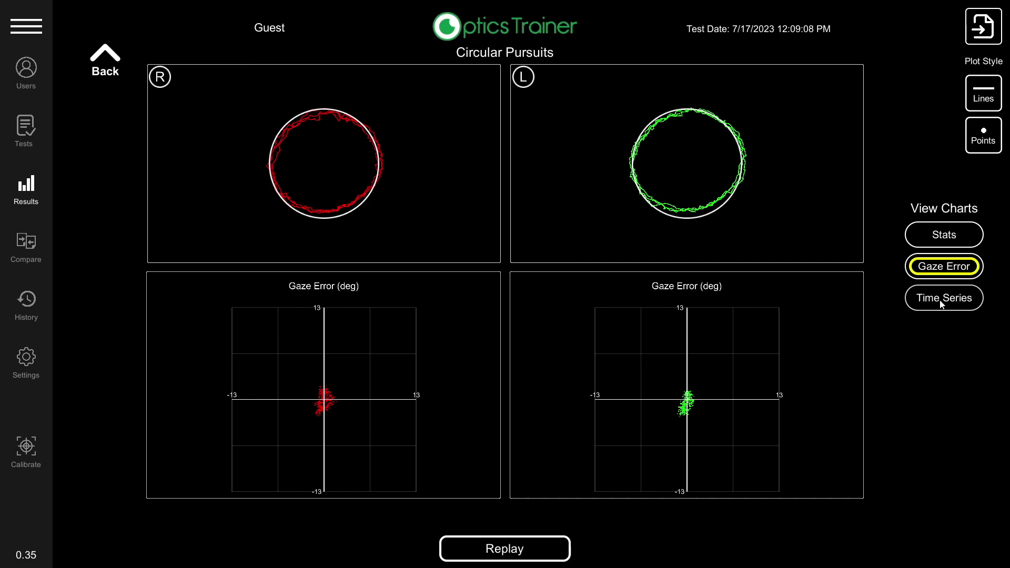
Step: View the Time Series charts, replay the gaze traces, then return to the Gaze Error charts
click(942, 305)
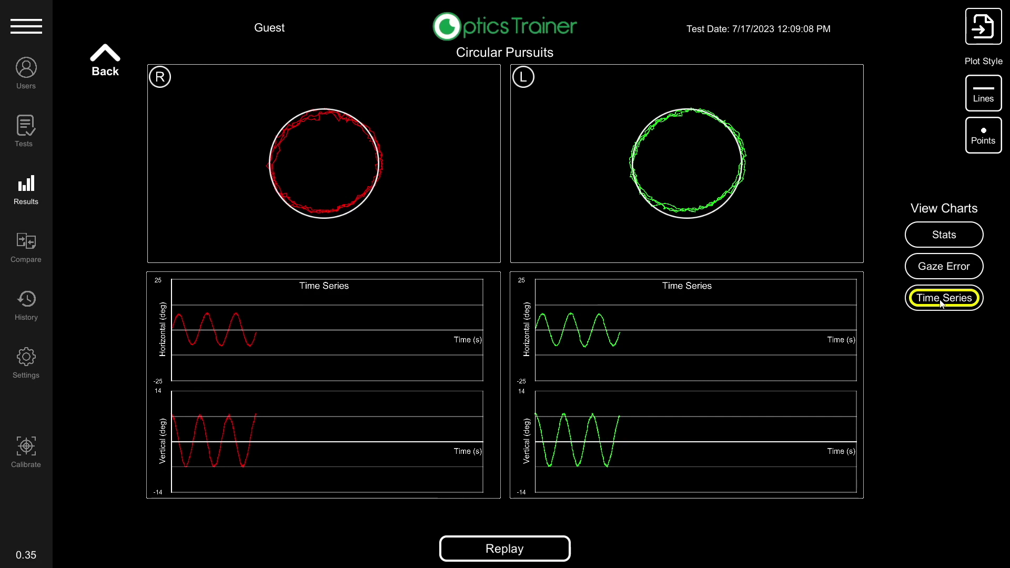
click(533, 550)
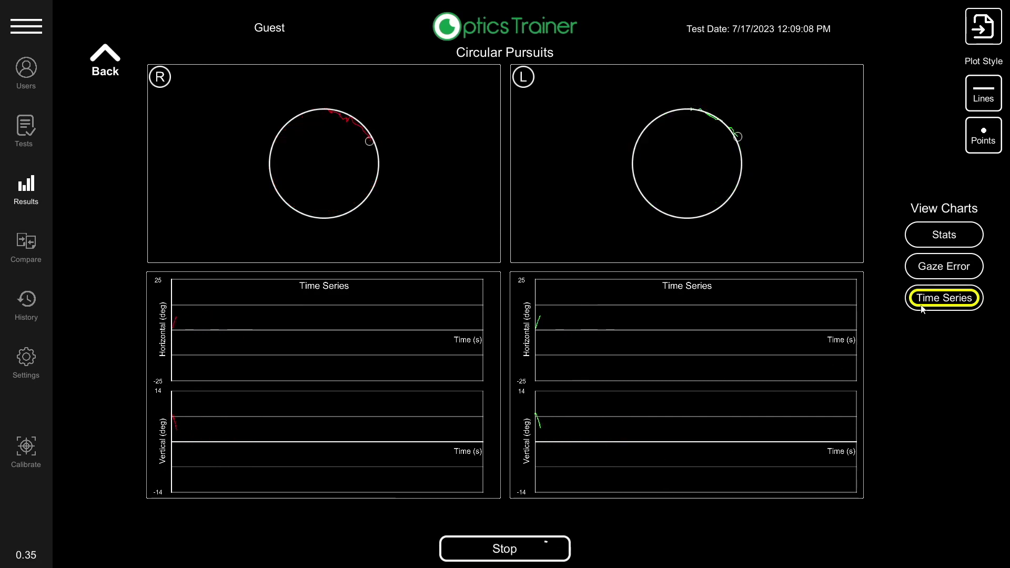
click(950, 274)
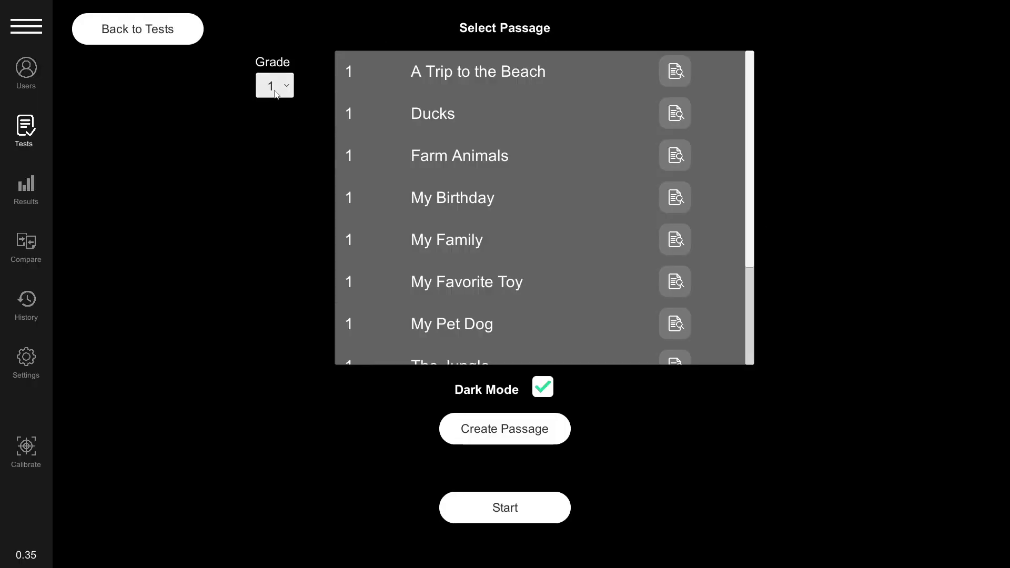
Step: Filter the passage list to Grade 10 and select the Houdini passage
click(275, 87)
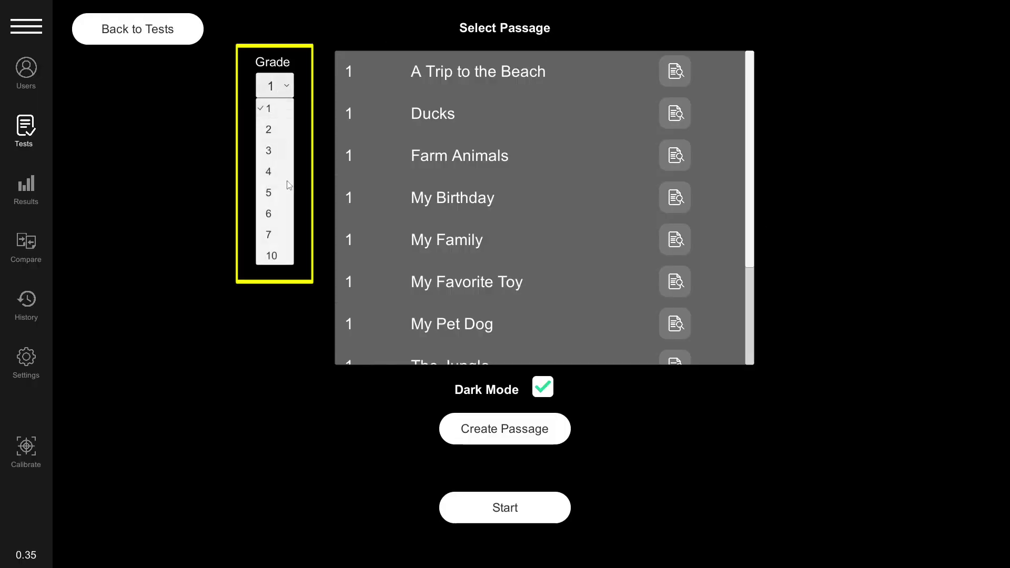
click(281, 257)
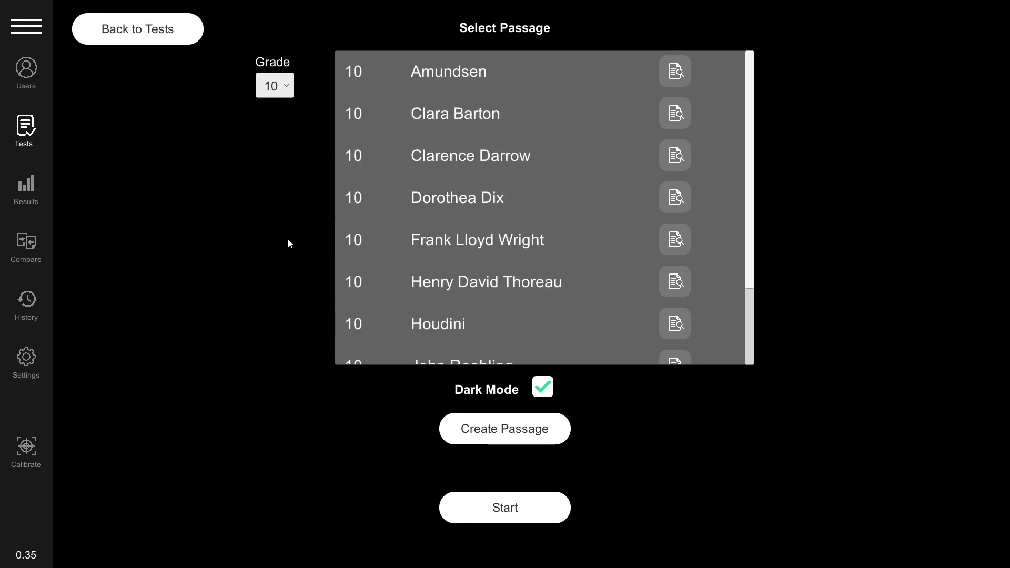
scroll(483, 314, down, 2)
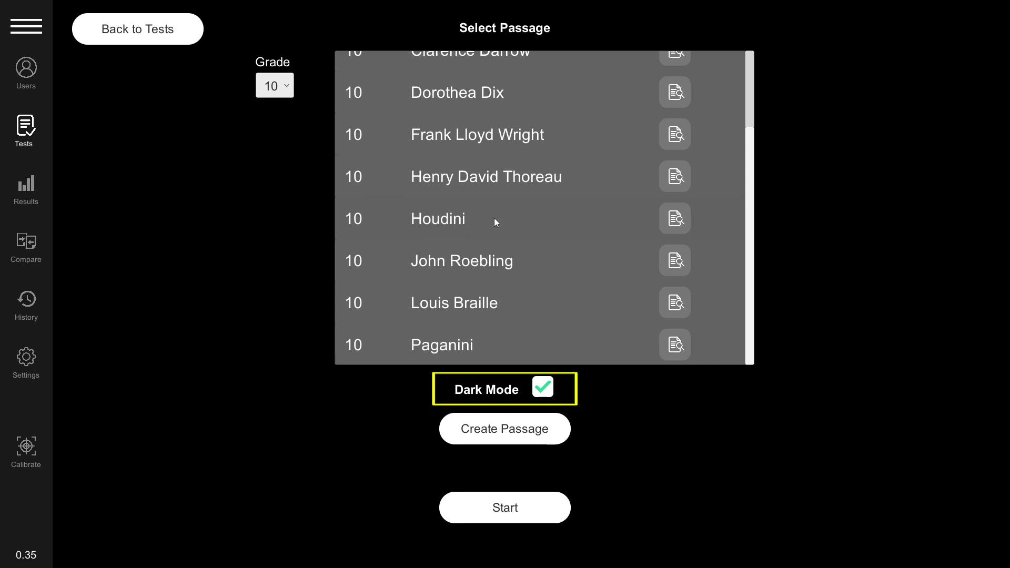
key(Tab)
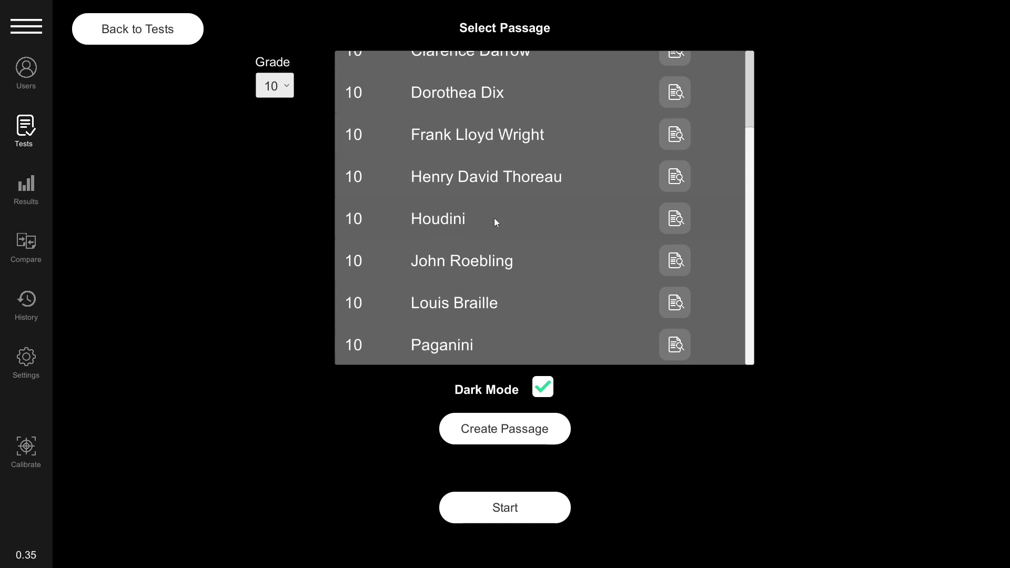
click(516, 219)
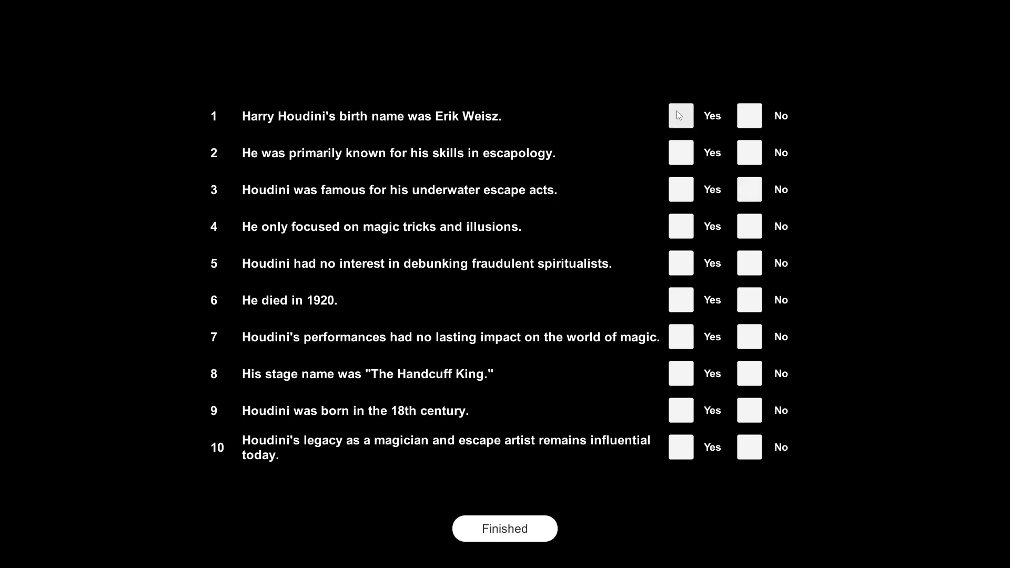
Step: Finish the Houdini quiz to show its Reading Analysis: 357 WPM, 96 fixations, 15 regressions
key(space)
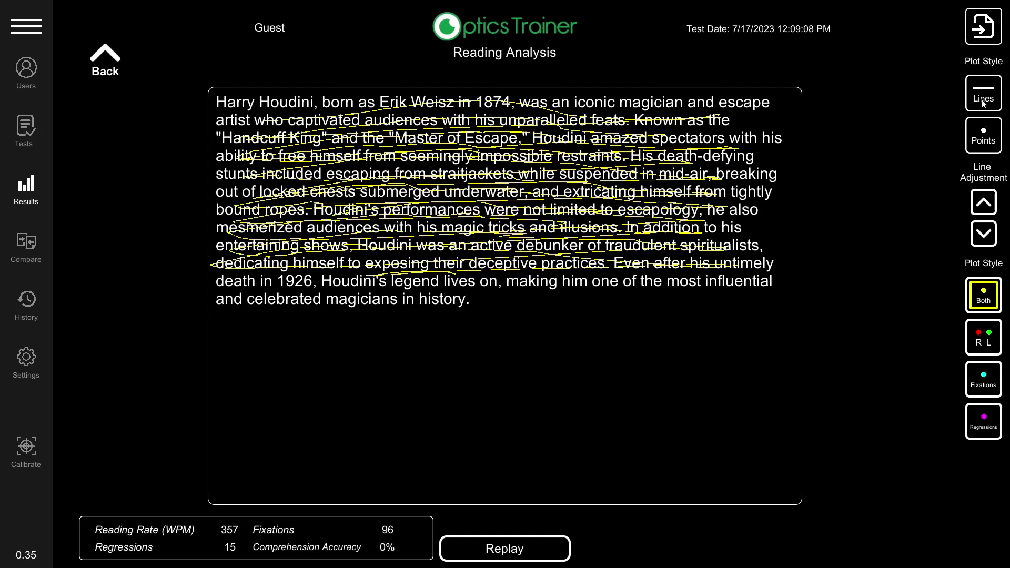
click(983, 135)
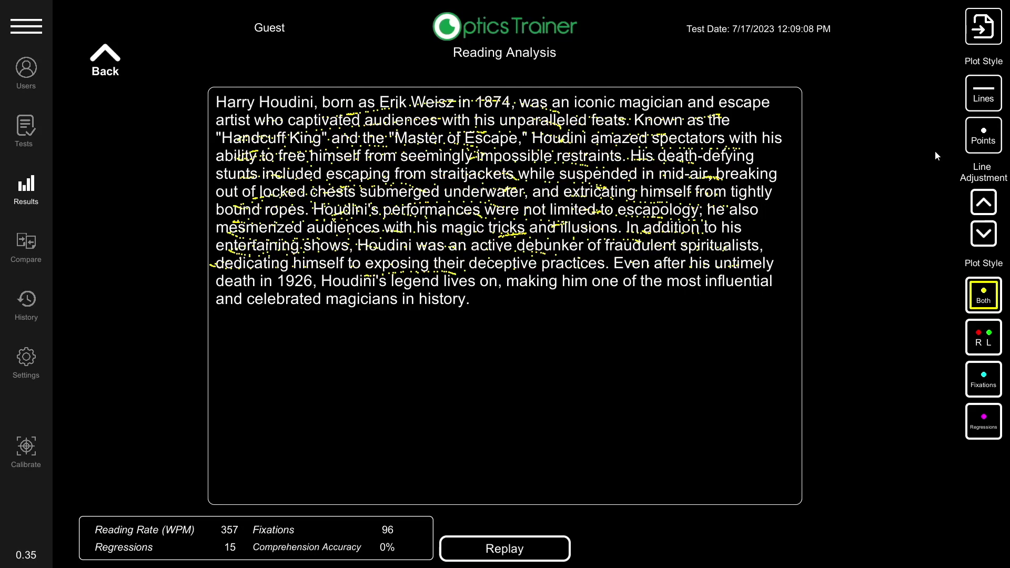
click(988, 94)
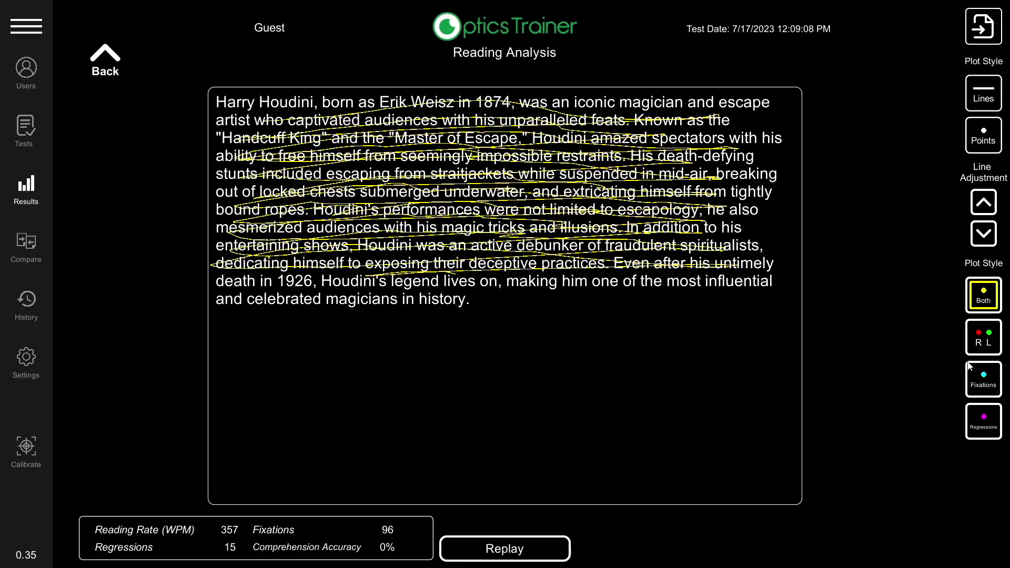
Step: Toggle the trace overlays: separate R/L eyes, fixations, regressions, then the combined gaze trace
click(988, 342)
click(984, 299)
click(984, 297)
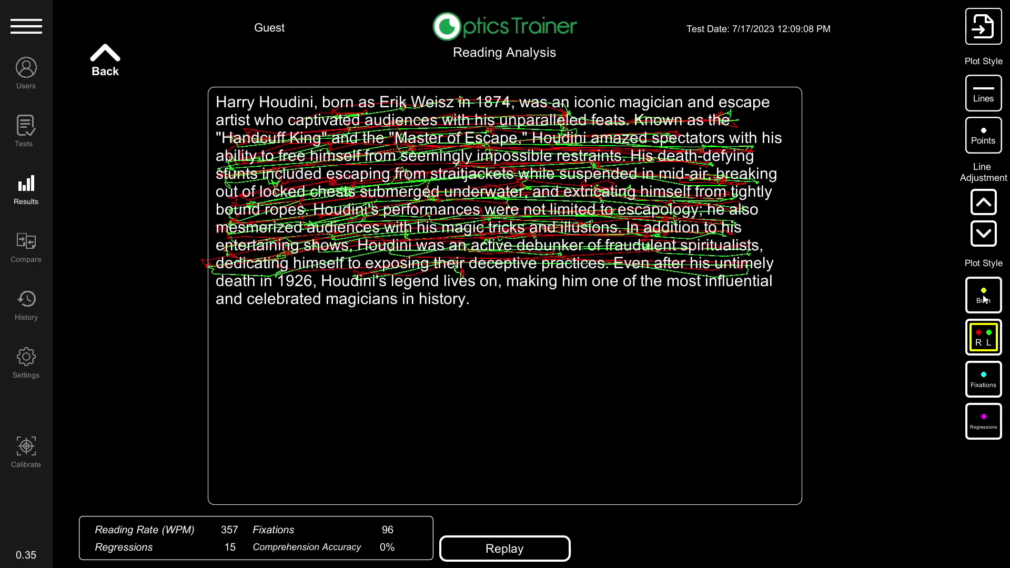
click(985, 380)
click(988, 430)
click(986, 342)
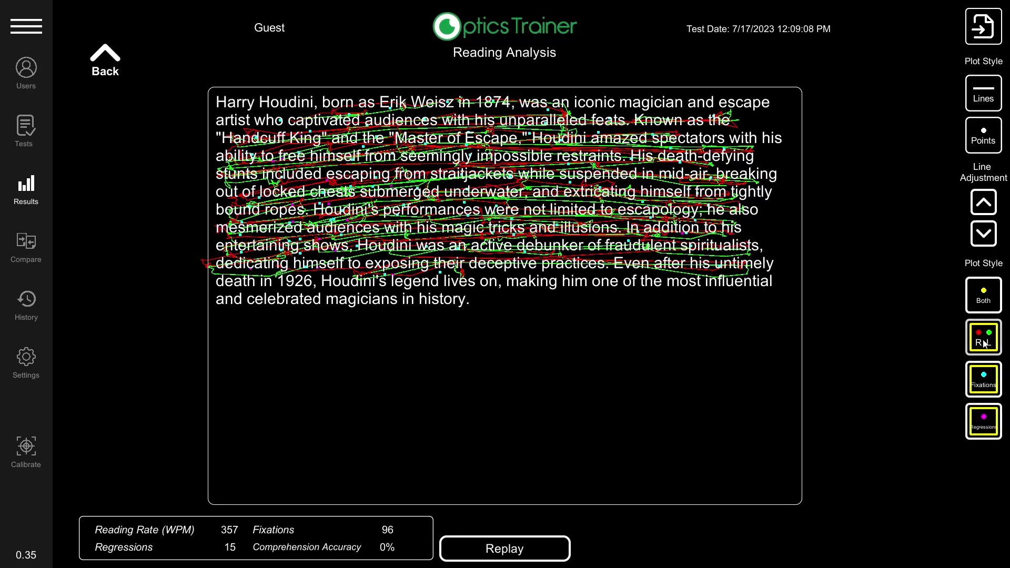
click(983, 301)
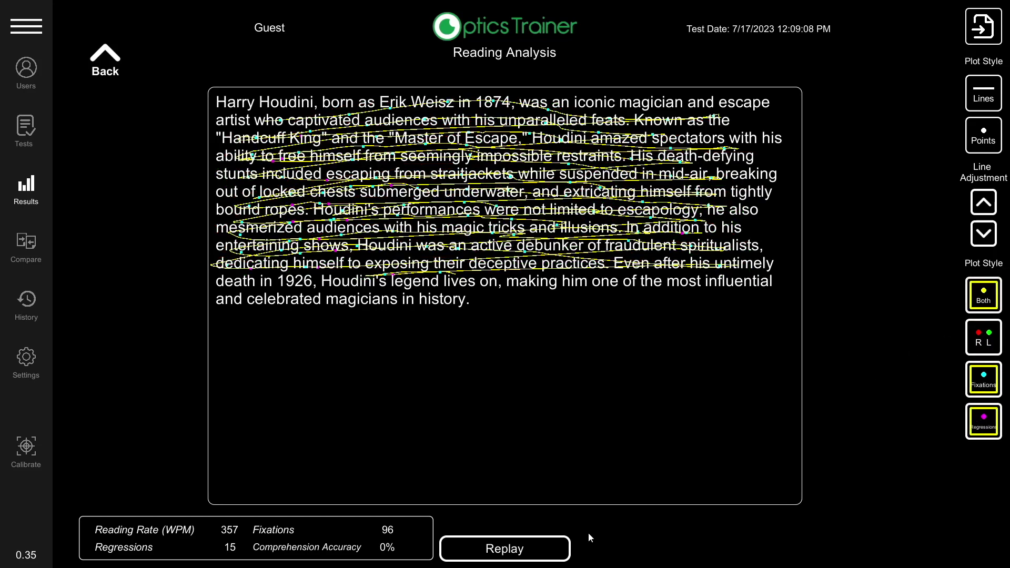
Step: Replay the recorded reading, stop it, and switch to the right and left eye traces
click(530, 550)
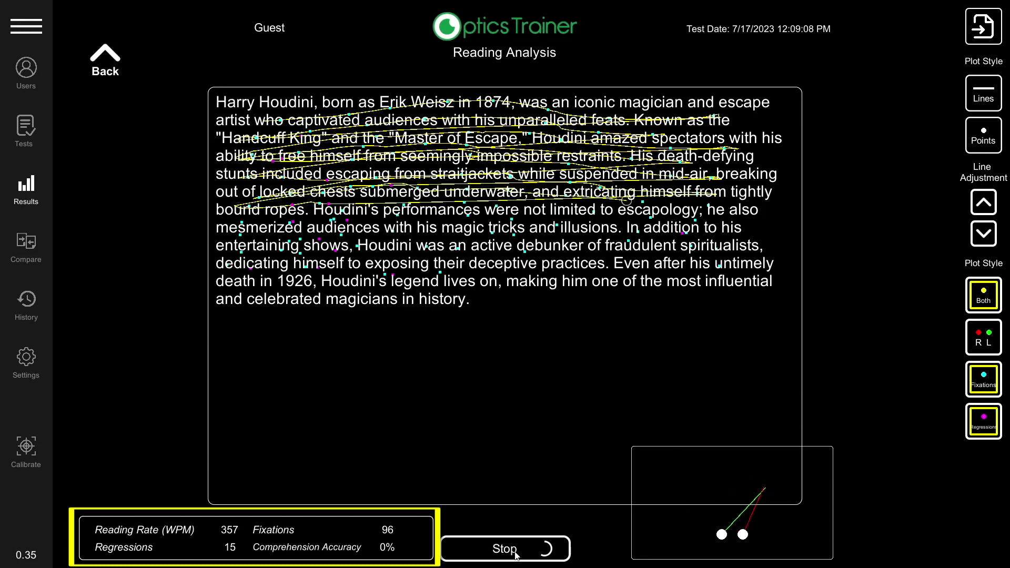
click(515, 550)
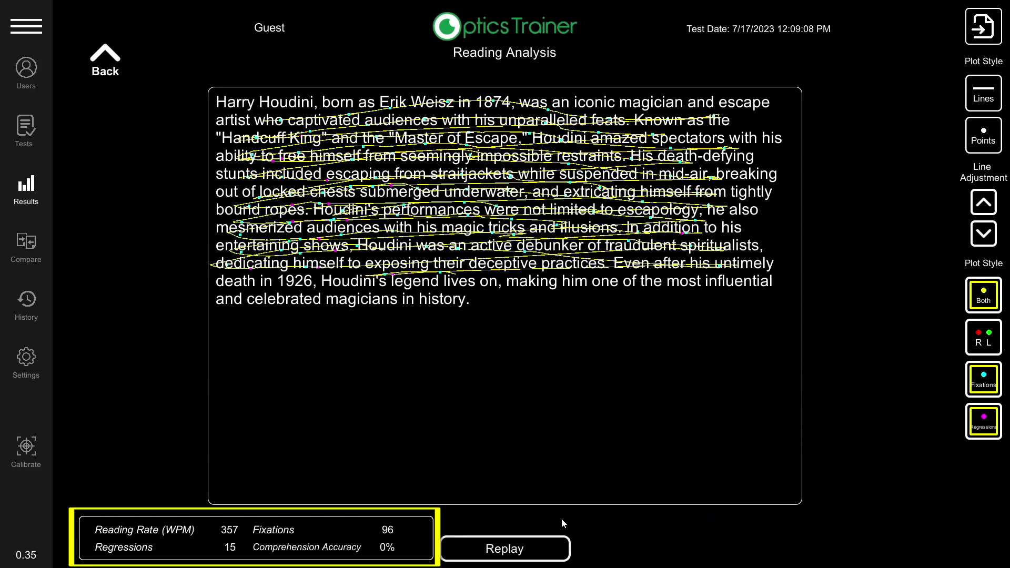
click(980, 350)
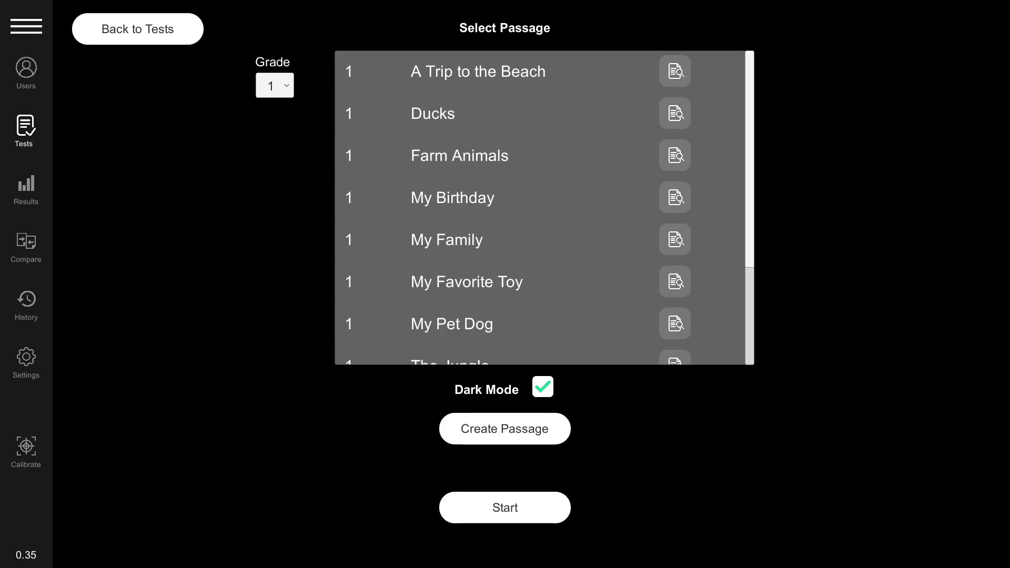
Step: Create passage 'Test' at grade level 10, paste in the Thoreau text and narrow the page width
click(533, 435)
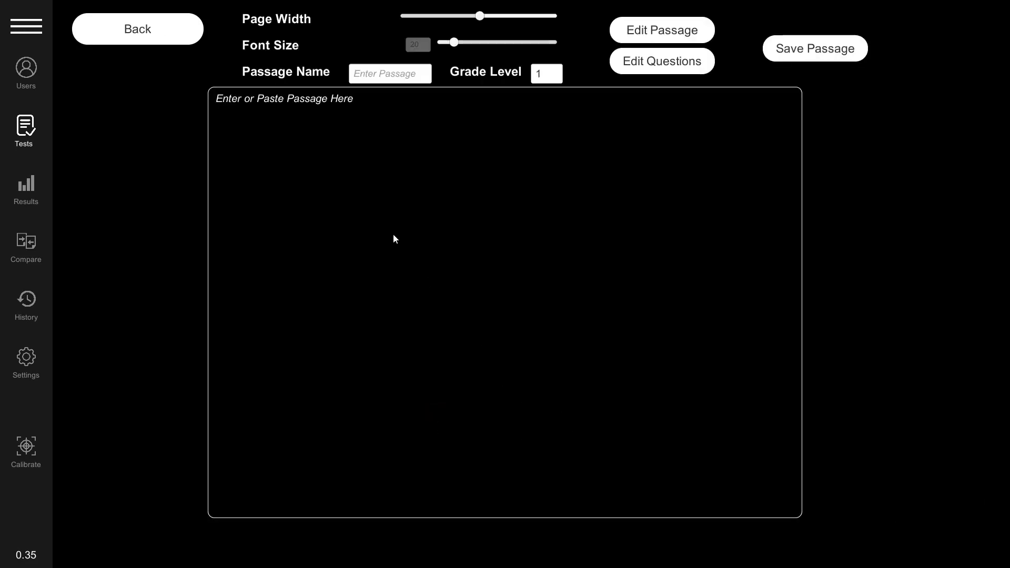
click(391, 77)
text(Test)
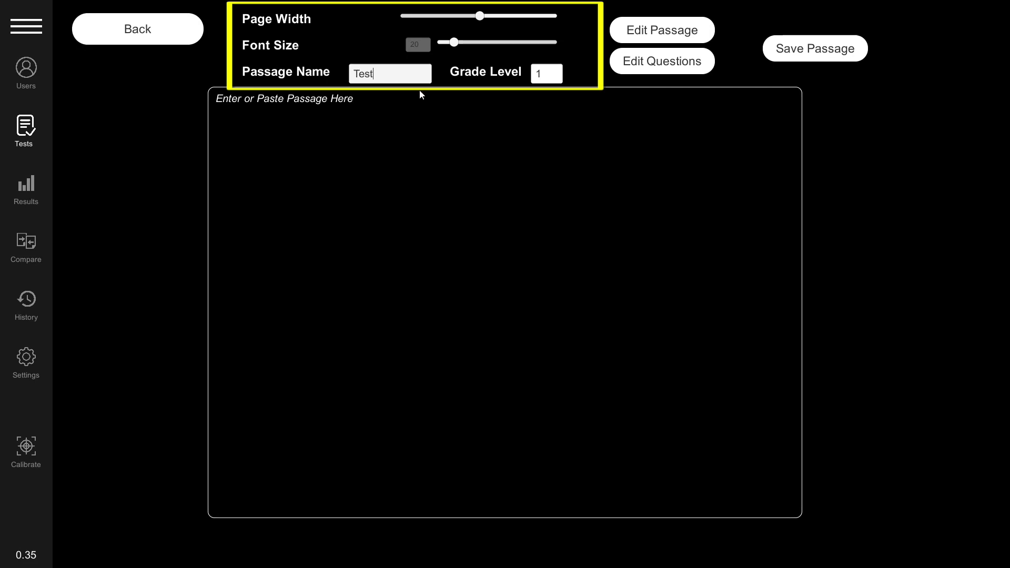
click(547, 75)
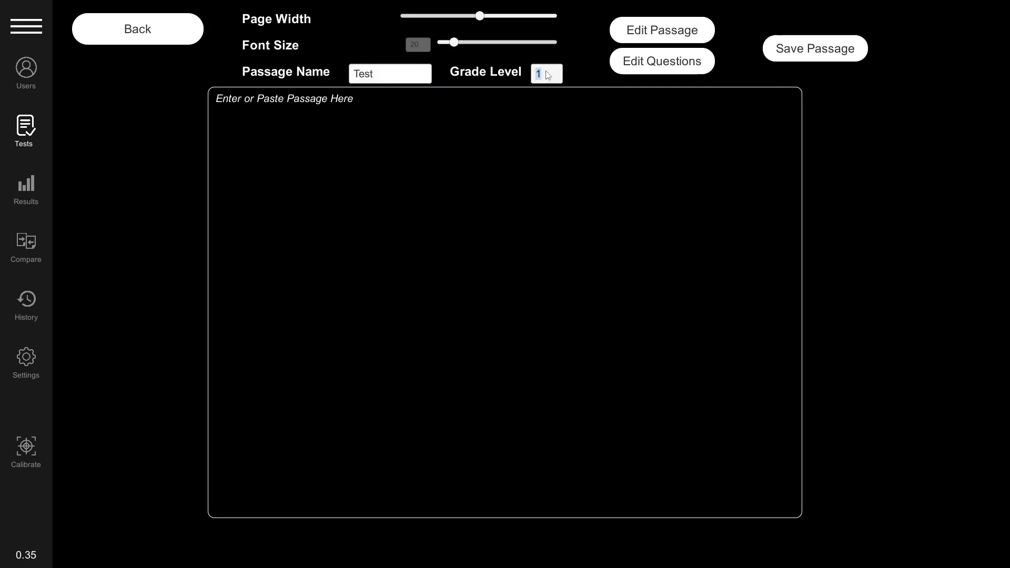
click(544, 74)
click(425, 190)
text(Henry David Thoreau, born in 1817, was an American philosopher, writer, and naturalist known for his transcendentalist beliefs and his book "Walden." Thoreau sought to live a simple and deliberate life in harmony with nature. He spent two years living in a cabin near Walden Pond, where he immersed himself in the natural world and reflected on the essence of existence. Thoreau's writings, including "Walden" and his essay "Civil Disobedience," inspired generations of individuals to question societal norms and embrace individuality. He advocated for nonviolent resistance against unjust laws and government actions. Thoreau's deep appreciation for nature and his belief in self-reliance continue to resonate with people around the world. His legacy as a philosopher, writer, and environmentalist is a testament to the power of introspection and the importance of our connection to the natural world.)
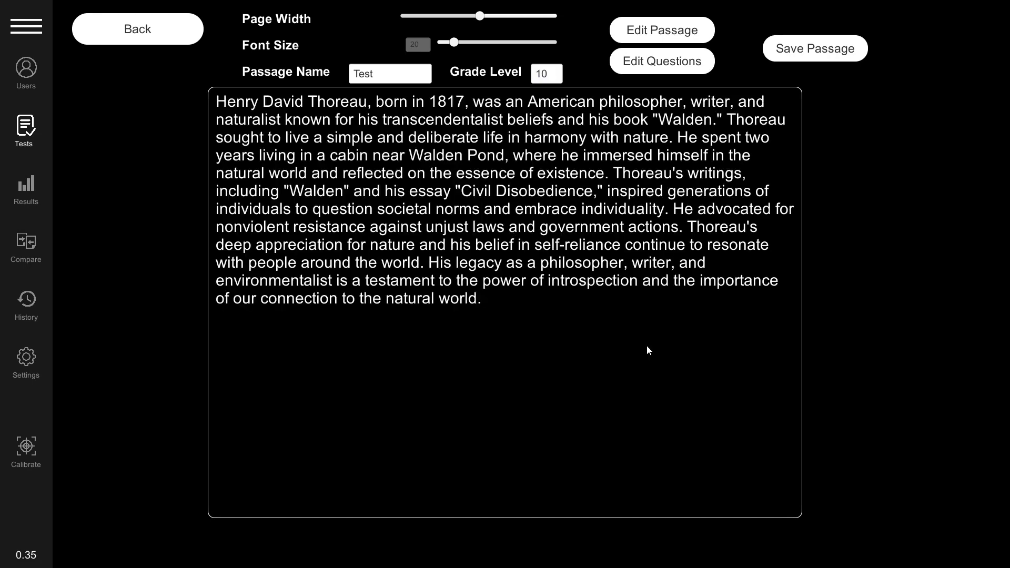
drag(481, 16, 473, 43)
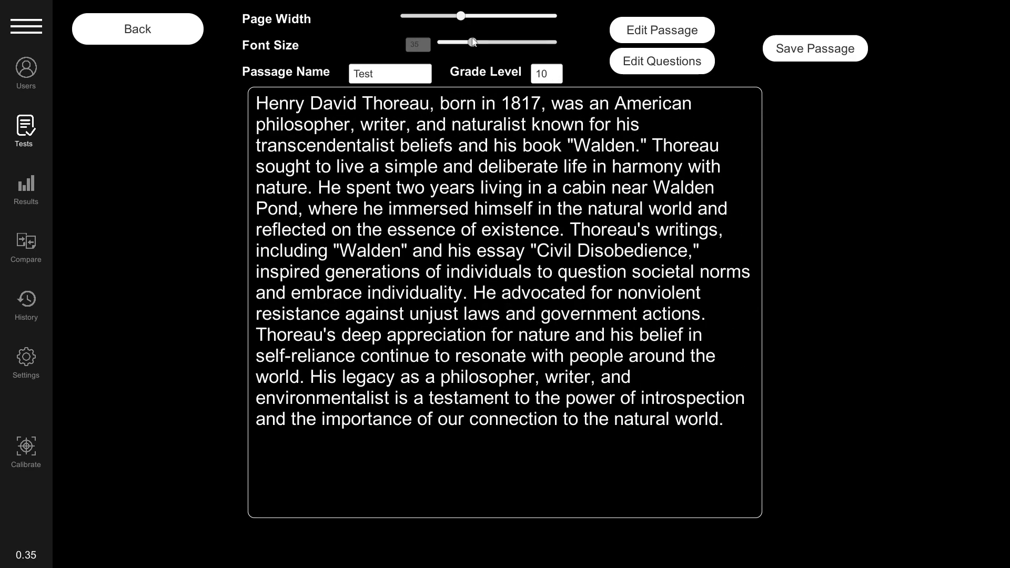
Step: Add question 1 'This is a true and false question' answered Yes, then save the passage
click(684, 62)
click(314, 119)
text(This is a true)
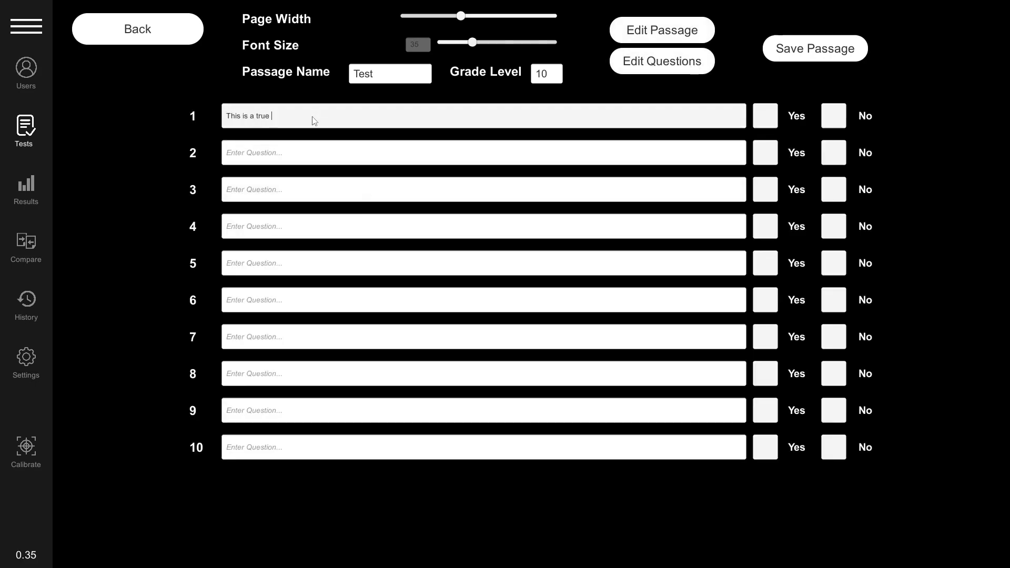
text( and folse question)
key(ctrl+a)
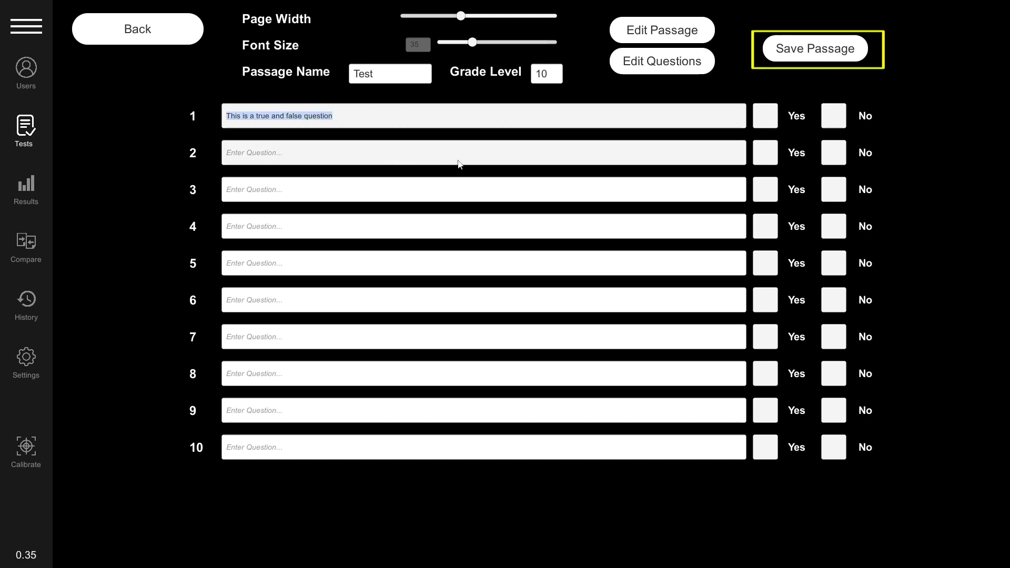
click(774, 120)
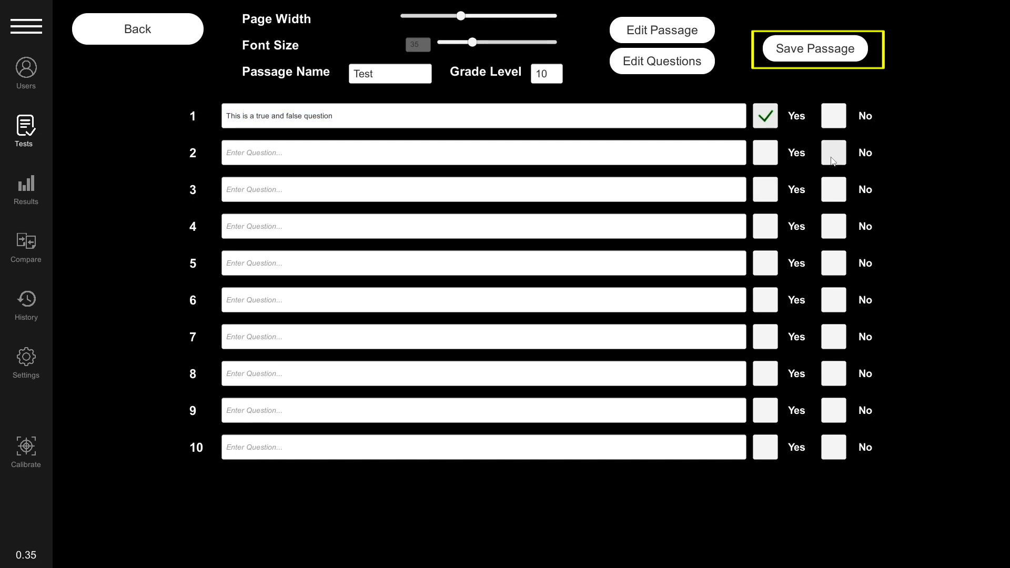
click(799, 59)
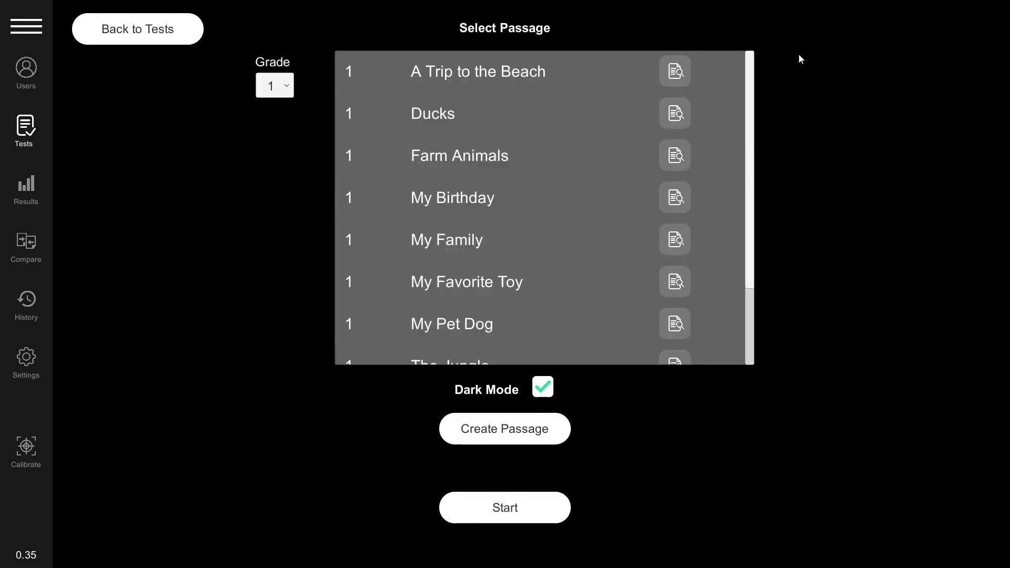
Step: Filter the passage list to grade 10 and review both pages of the Guest's results
click(274, 87)
click(271, 255)
drag(750, 118, 746, 226)
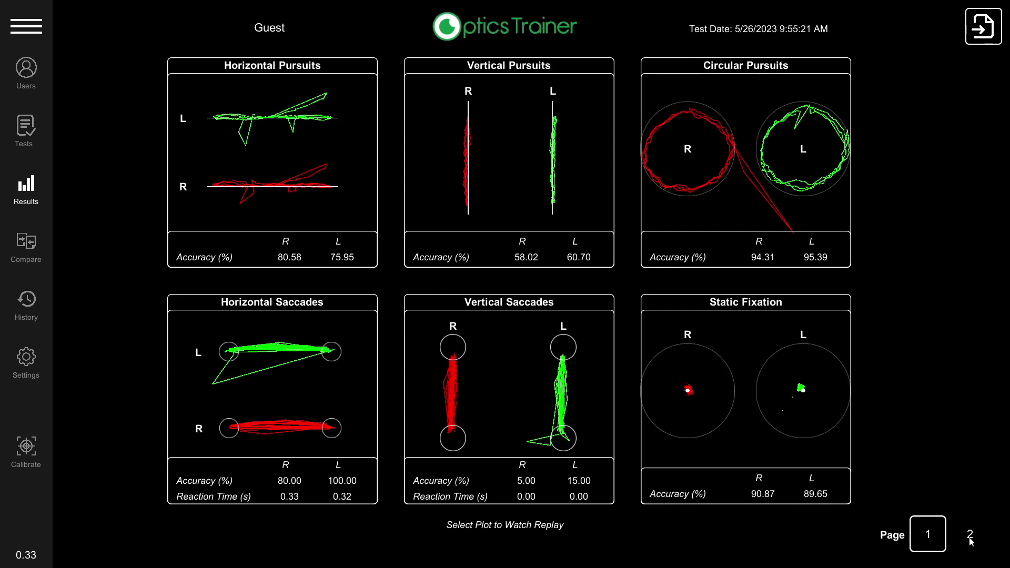
click(970, 539)
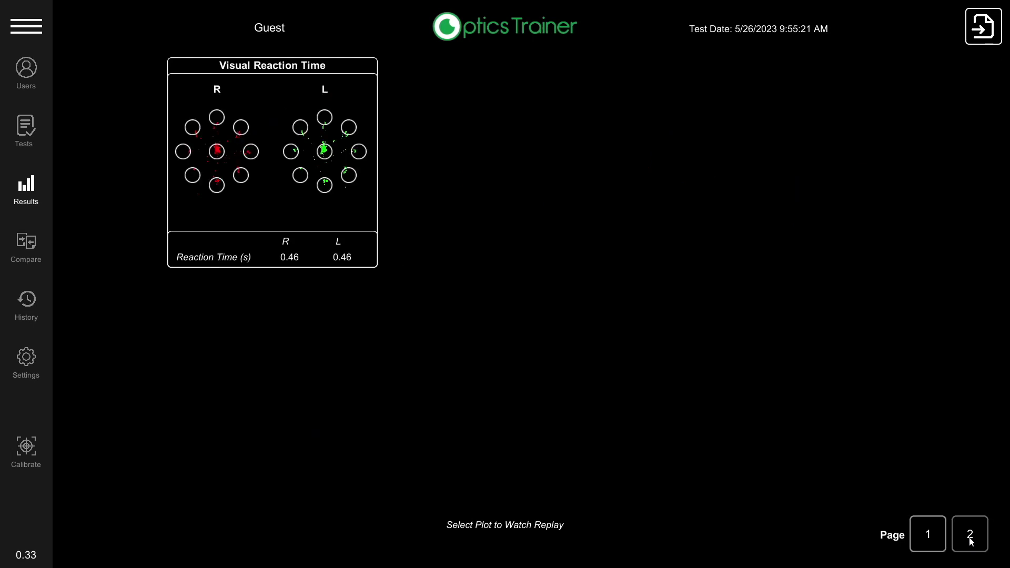
click(930, 540)
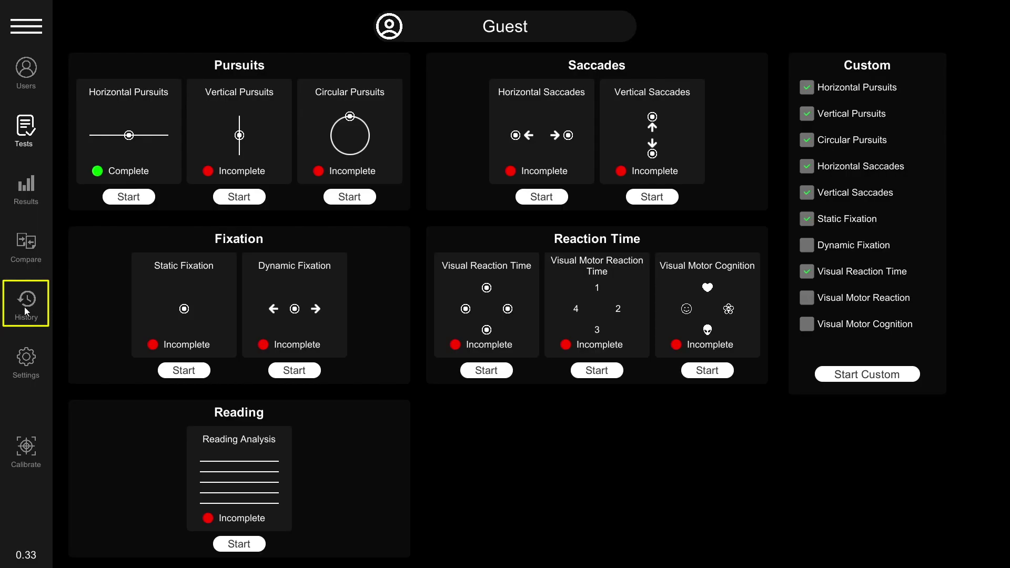
click(22, 309)
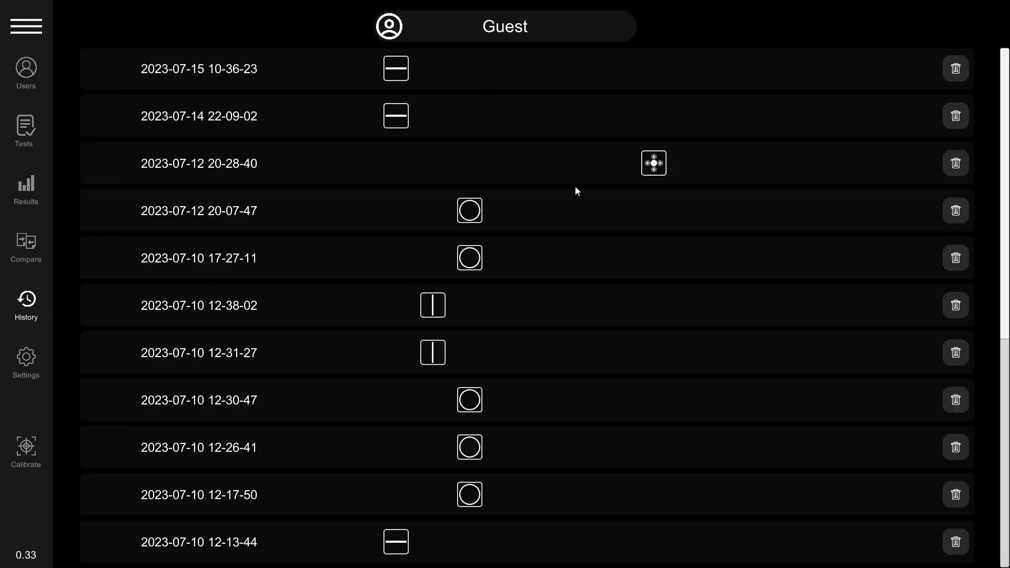
scroll(569, 184, down, 9)
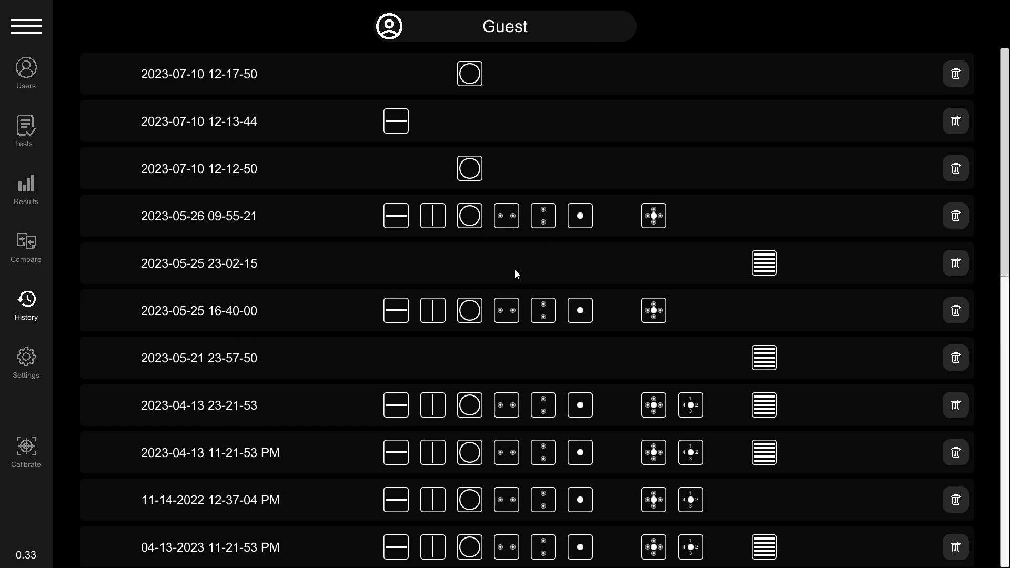
scroll(507, 299, up, 9)
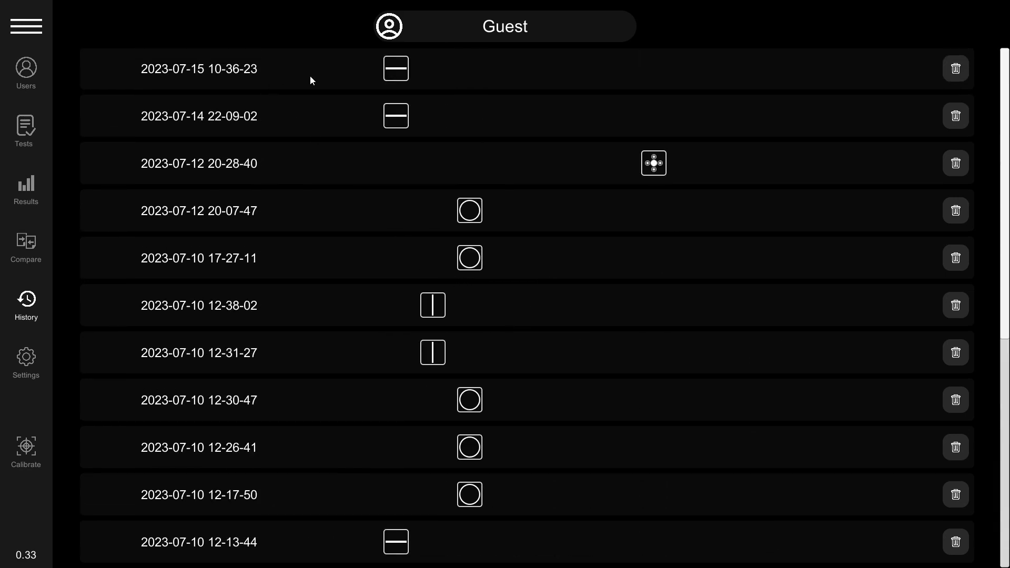
scroll(362, 101, down, 8)
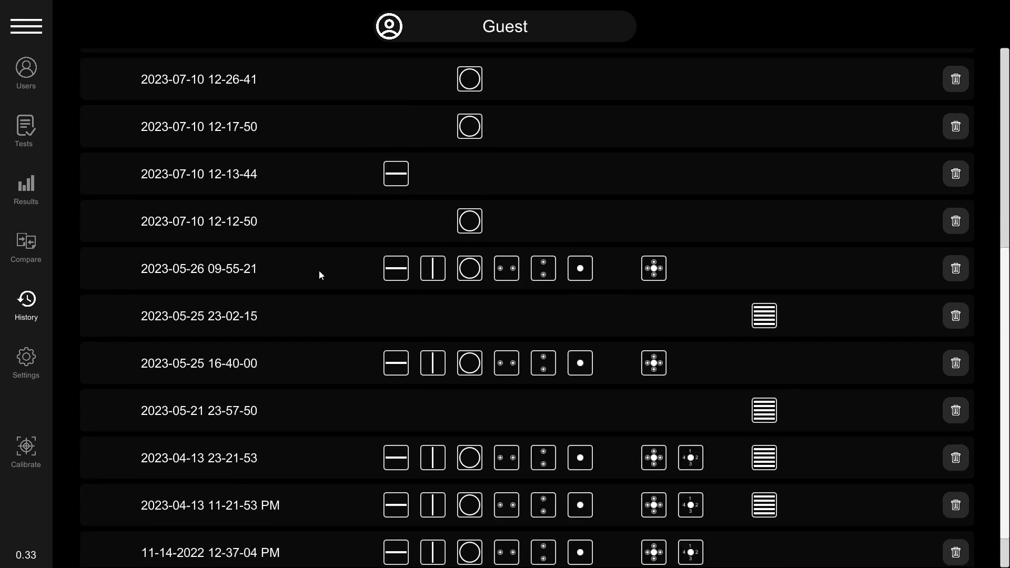
click(343, 271)
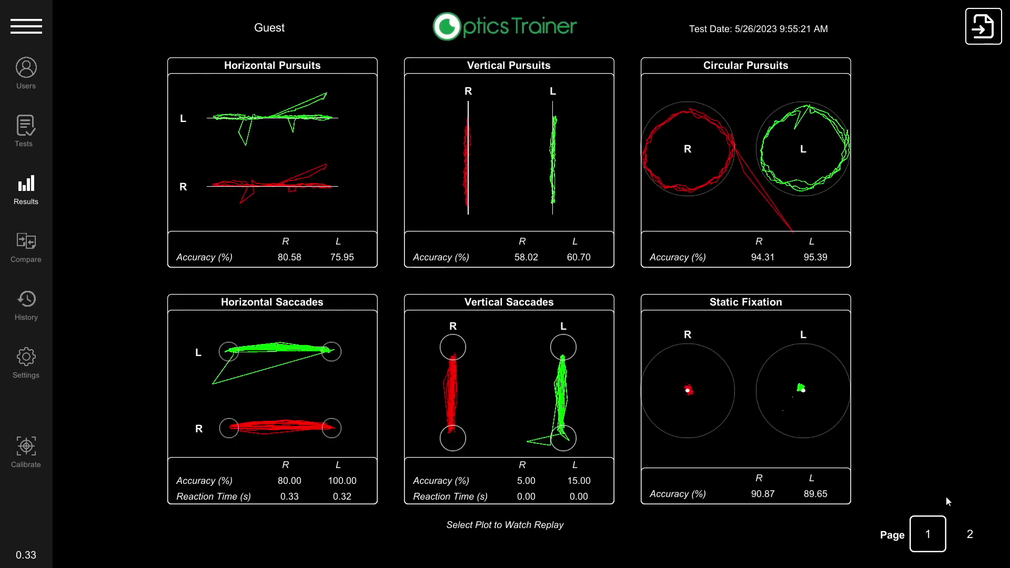
click(970, 538)
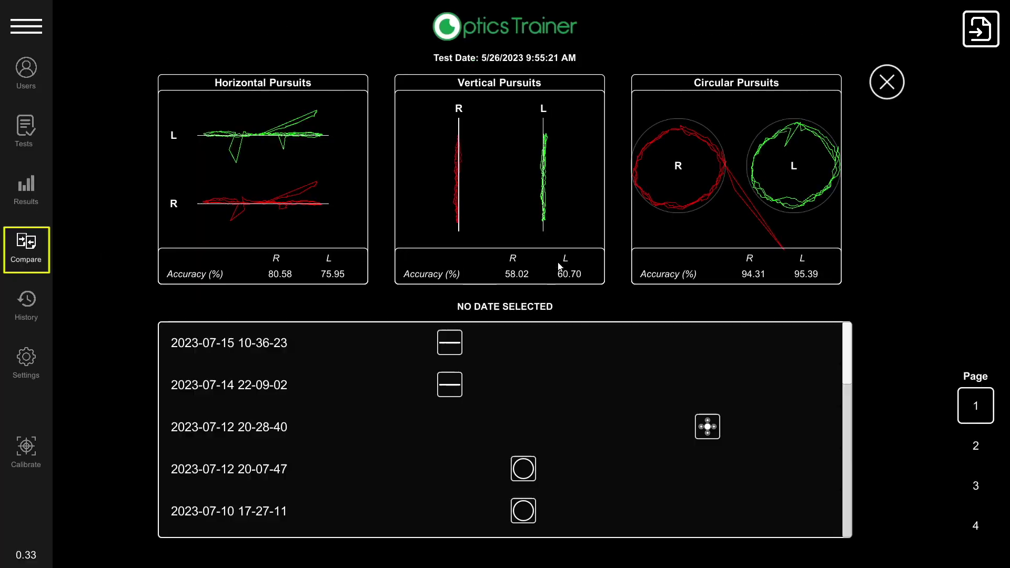
click(467, 345)
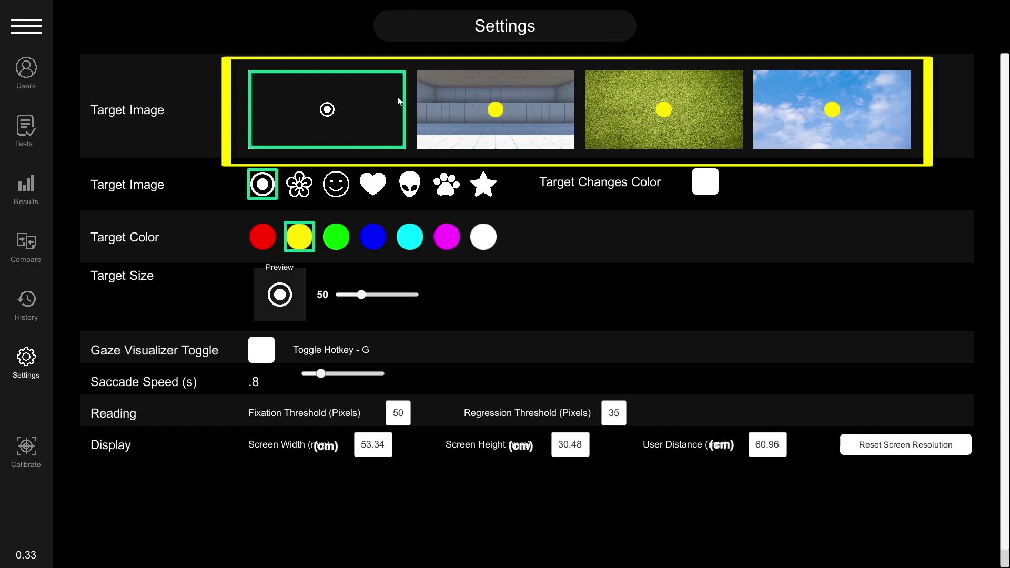
Step: Make the target red and try the flower, smiley and circle target icons
click(264, 238)
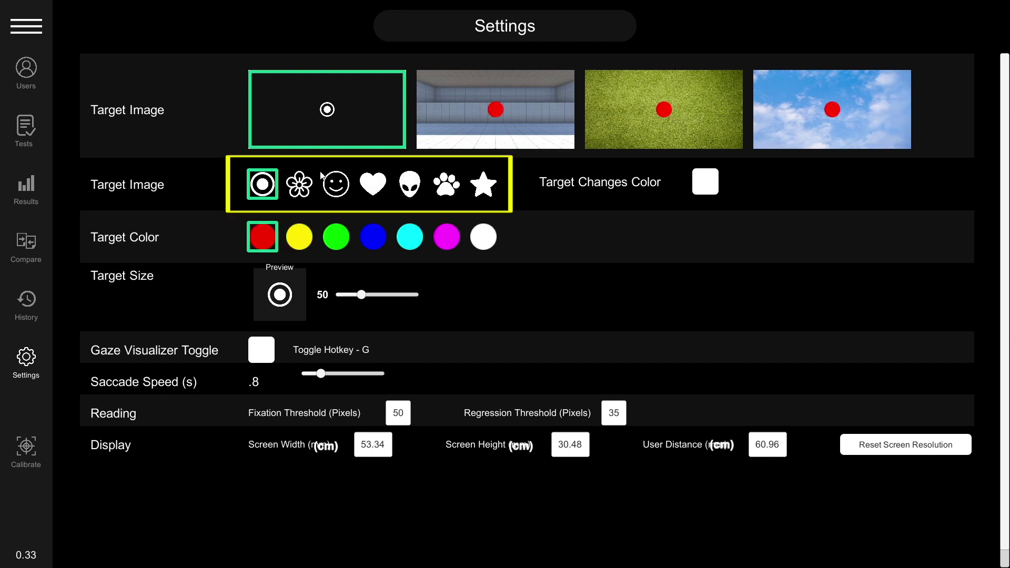
click(315, 193)
click(330, 192)
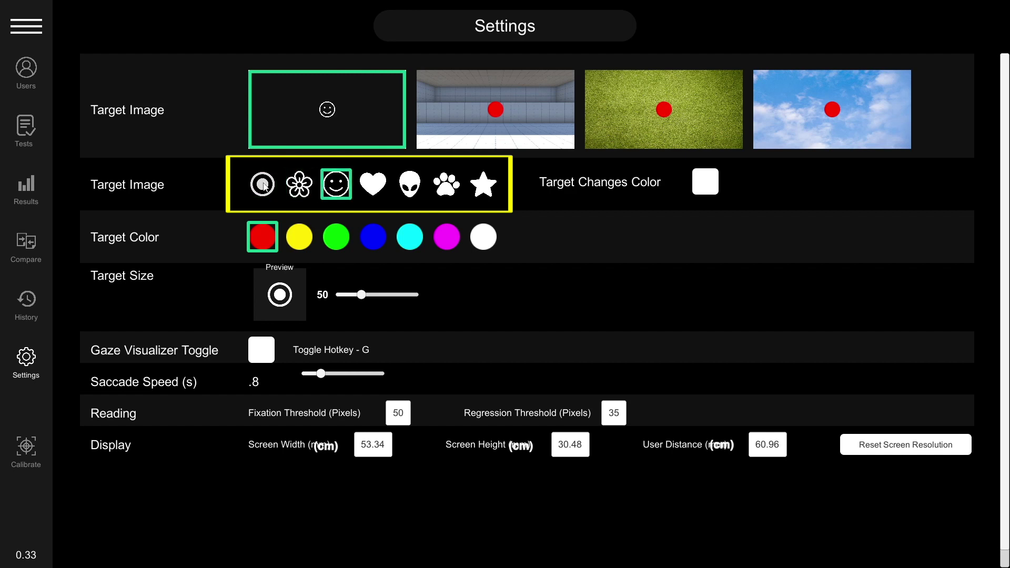
click(265, 196)
click(310, 195)
click(335, 192)
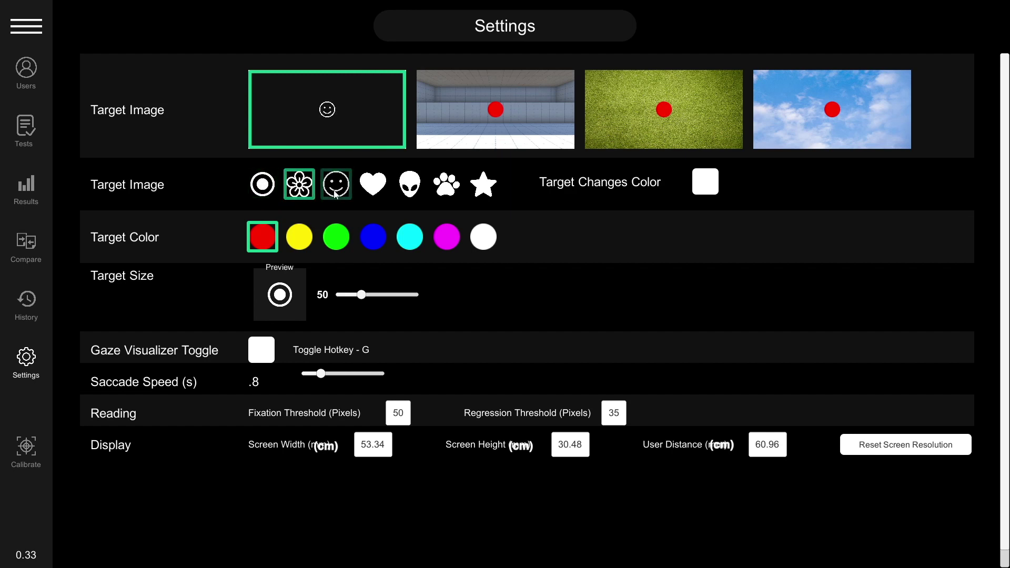
Step: After trying heart, alien, paw and star, keep the circle, enable Target Changes Color, adjust size
click(372, 189)
click(409, 190)
click(449, 190)
click(483, 187)
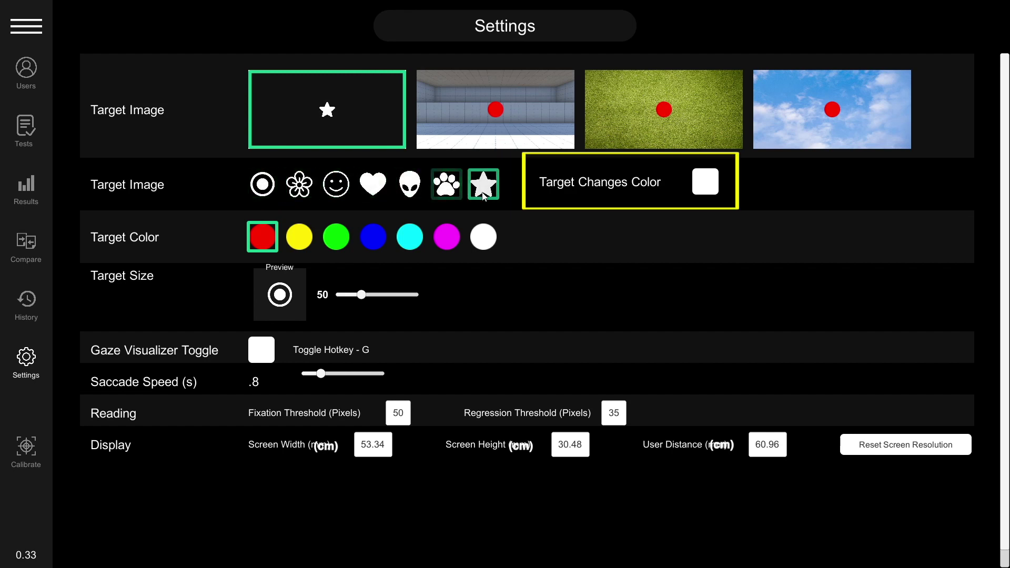
click(264, 186)
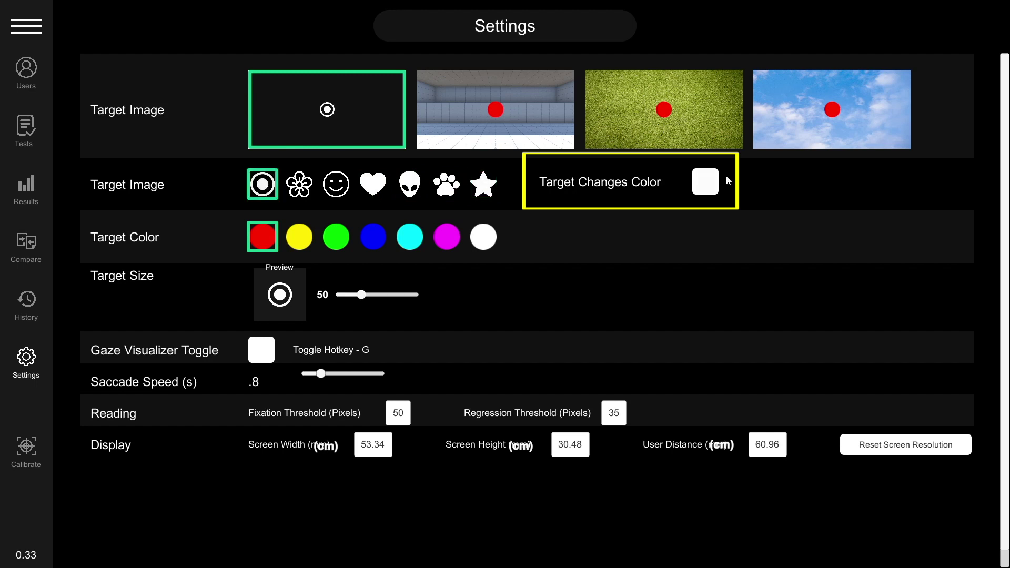
click(707, 185)
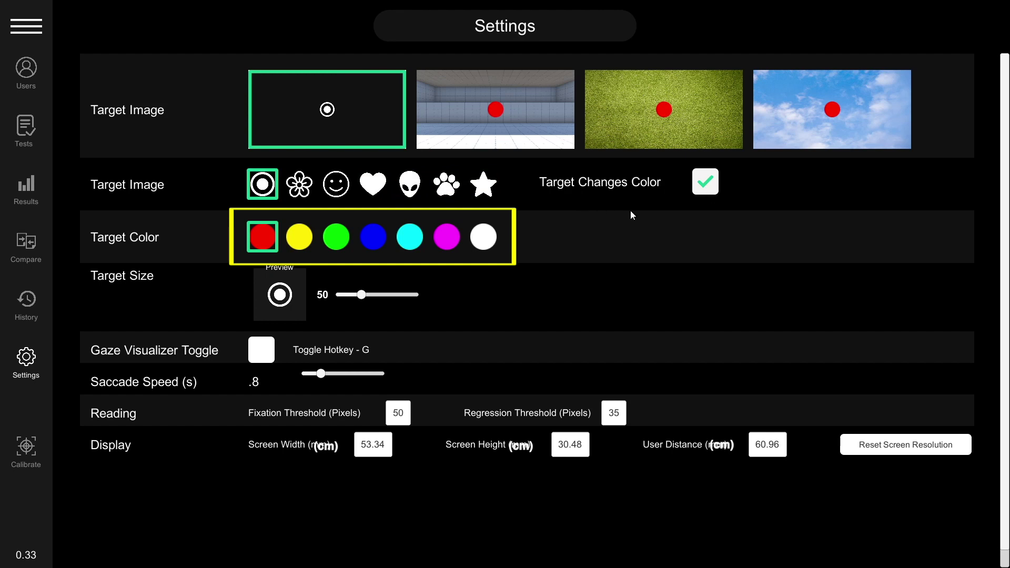
mouse_move(361, 295)
mouse_down()
mouse_move(383, 295)
mouse_move(349, 299)
mouse_move(363, 303)
mouse_up()
click(272, 353)
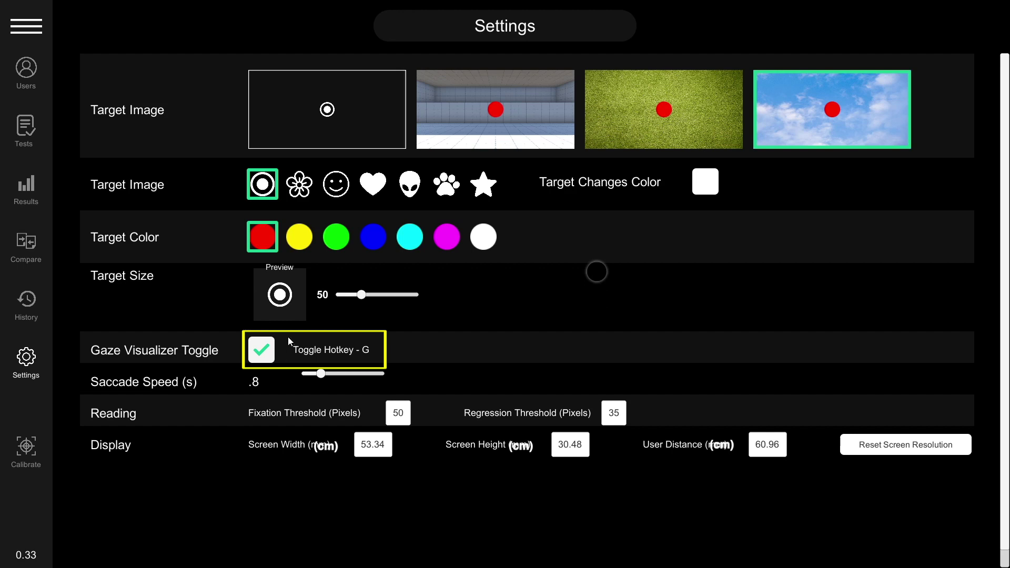
click(262, 354)
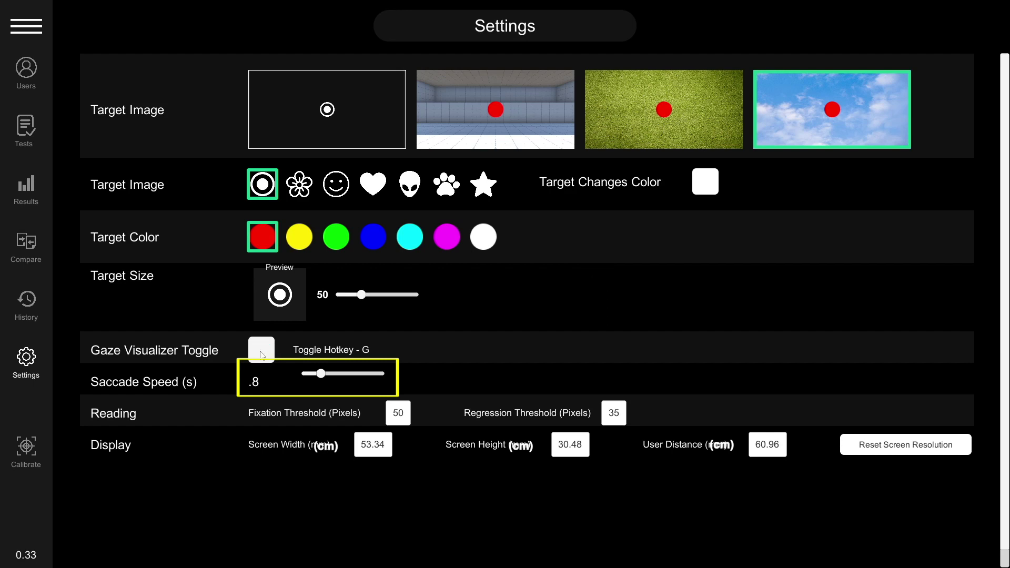